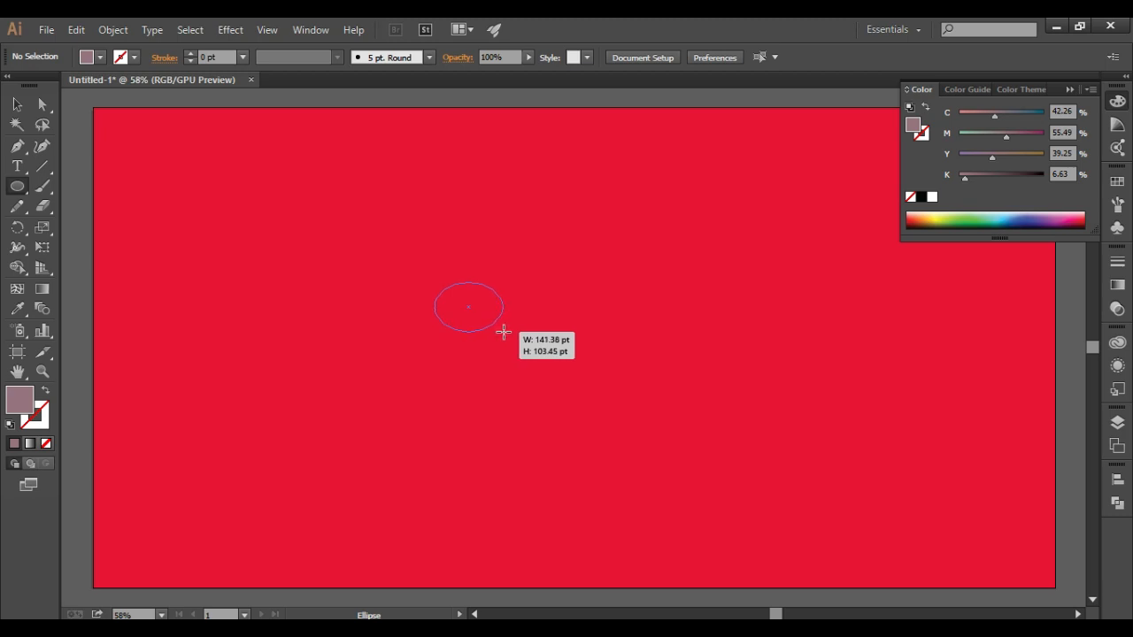
Fill the small ellipse with an off-white color and give it a dark 7 pt outline
double_click(17, 103)
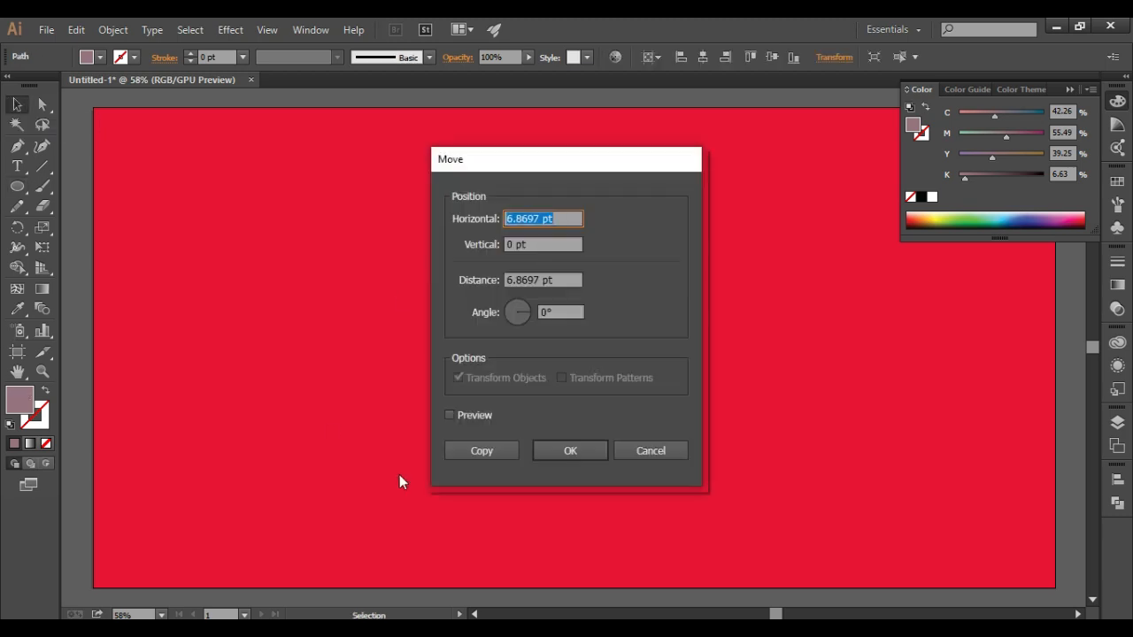
left_click(651, 450)
double_click(17, 401)
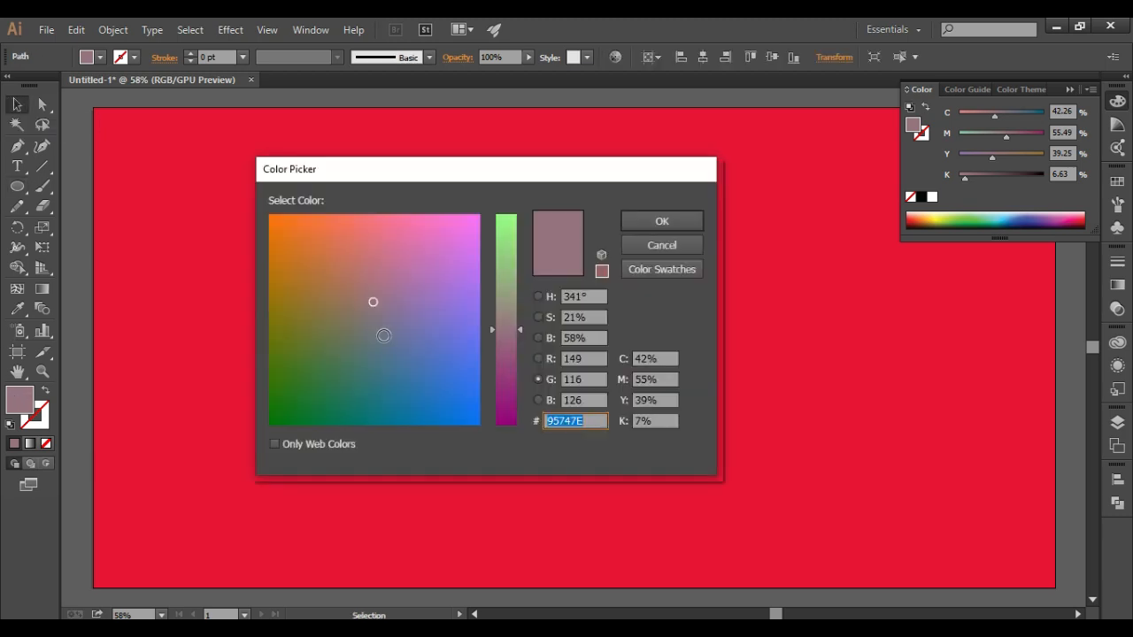
left_click(476, 221)
left_click(506, 223)
left_click(660, 221)
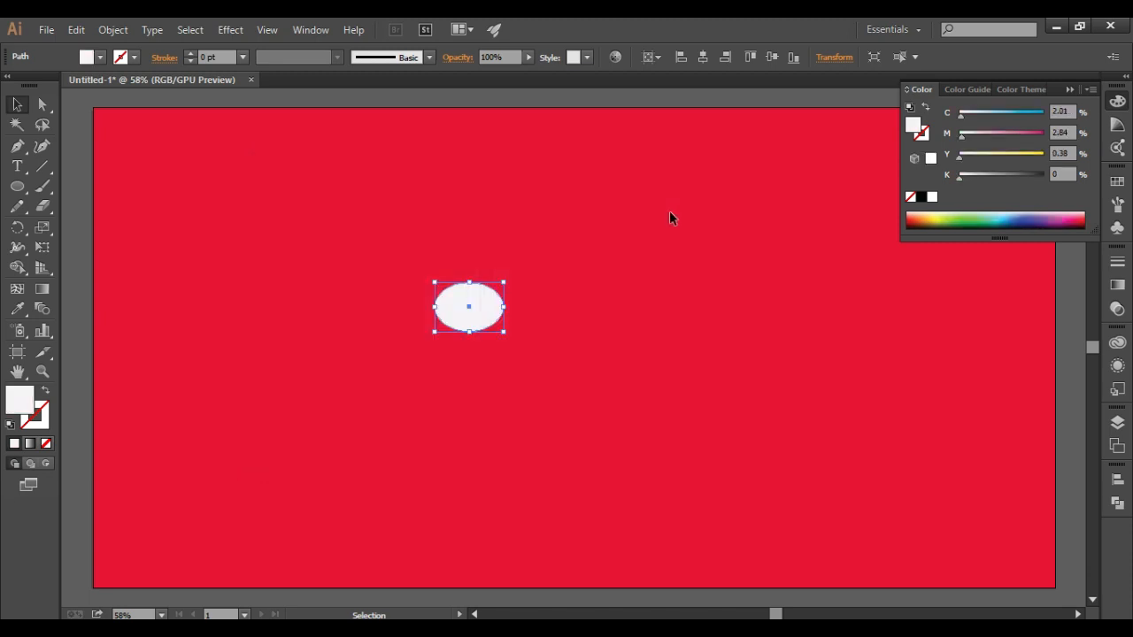
left_click(189, 53)
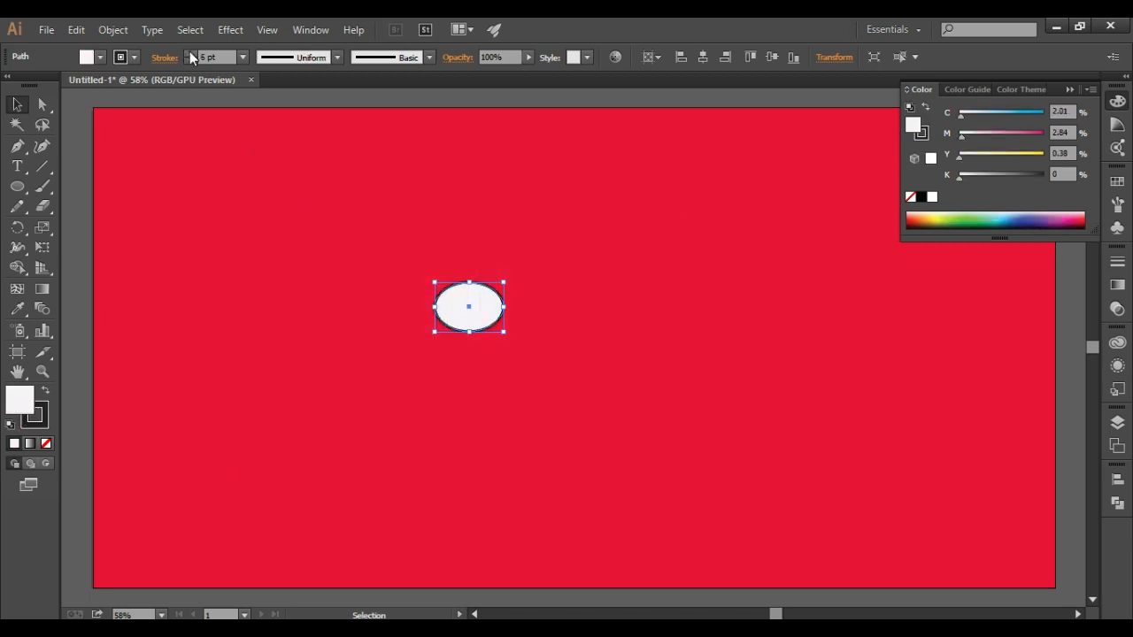
left_click(199, 141)
Cut off the right end of the ellipse by subtracting an overlapping rectangle about 67 pt wide and 129 pt high
left_click_drag(17, 187, 68, 187)
left_click_drag(497, 275, 531, 339)
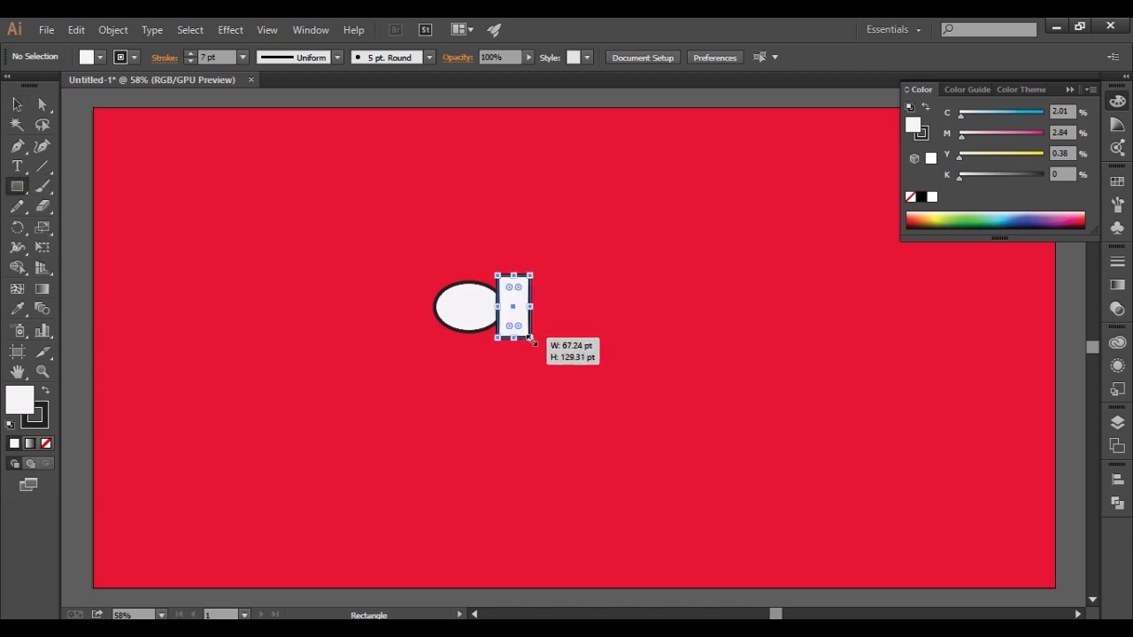
key("v")
left_click(467, 309, "shift")
key("ctrl+shift+F9")
left_click(953, 503)
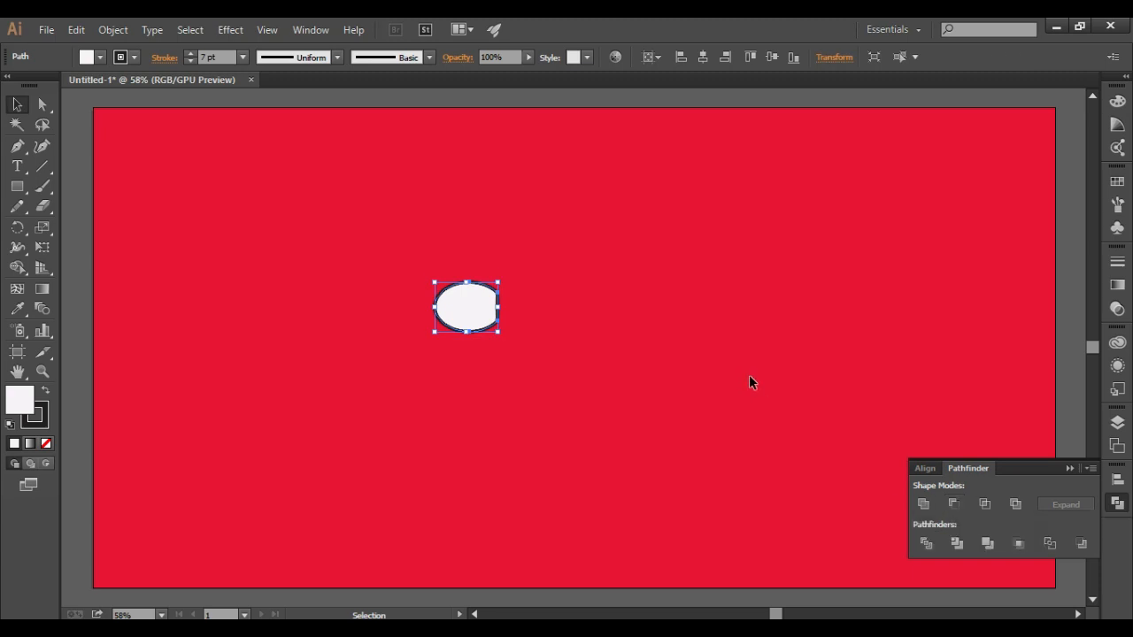
left_click(749, 374)
left_click(1069, 467)
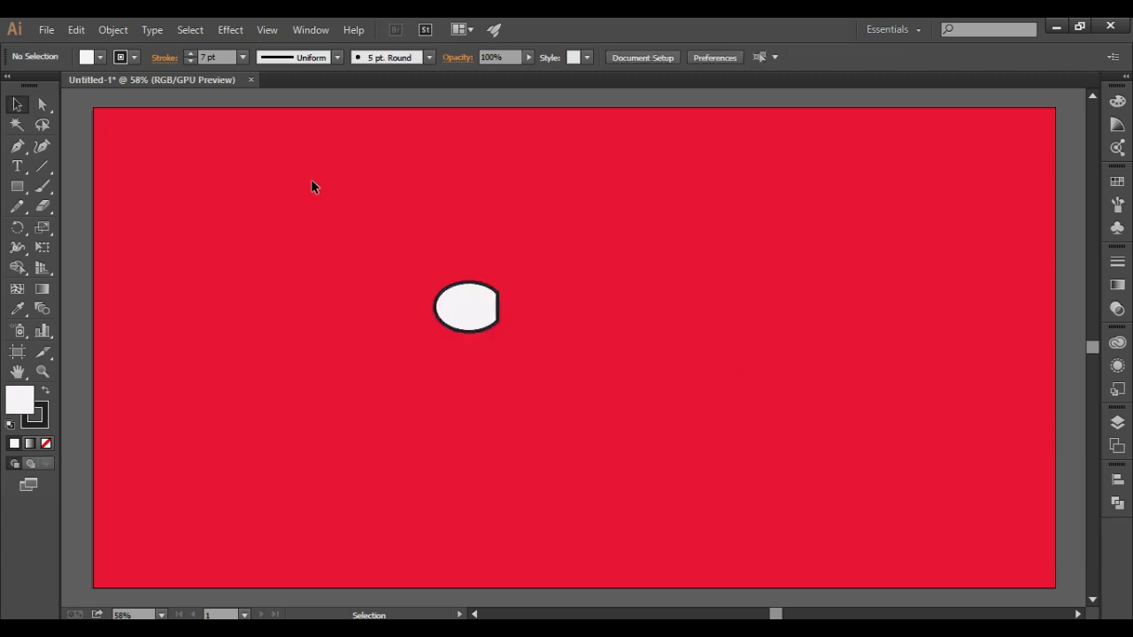
Draw a narrow vertical stem rectangle extending down from the left side of the earbud head and arrange it behind the head
left_click(17, 186)
left_click_drag(438, 316, 449, 399)
left_click(13, 106)
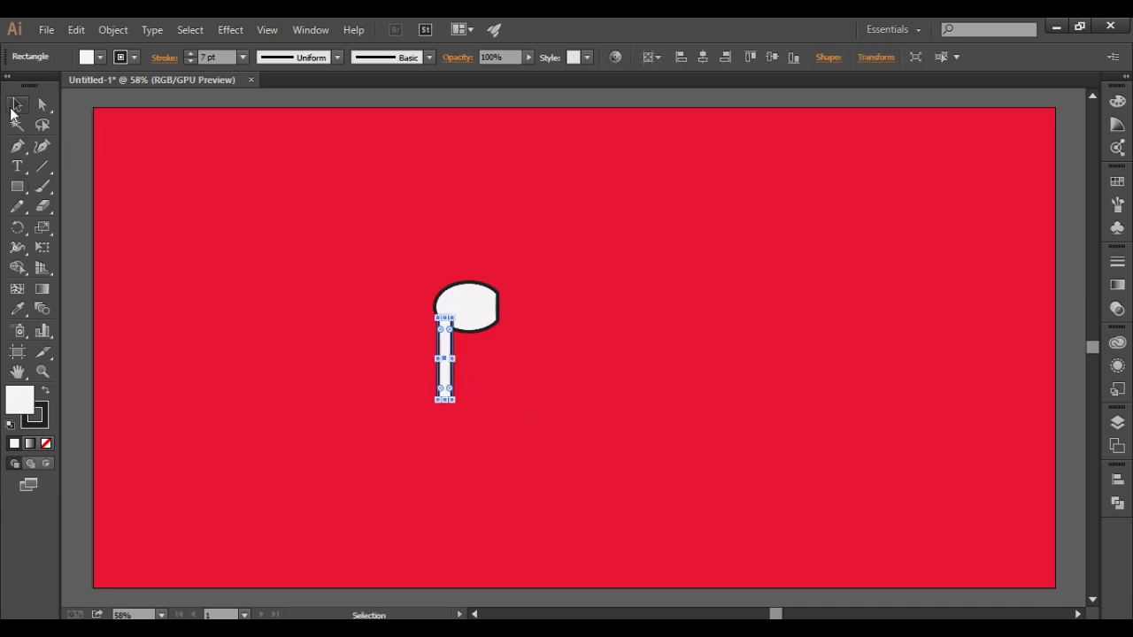
right_click(445, 378)
mouse_move(576, 349)
left_click(646, 401)
left_click(537, 285)
Draw a small horizontal rounded rectangle inside the left half of the earbud head
left_click_drag(17, 186, 89, 221)
left_click_drag(19, 188, 78, 205)
left_click_drag(452, 301, 471, 308)
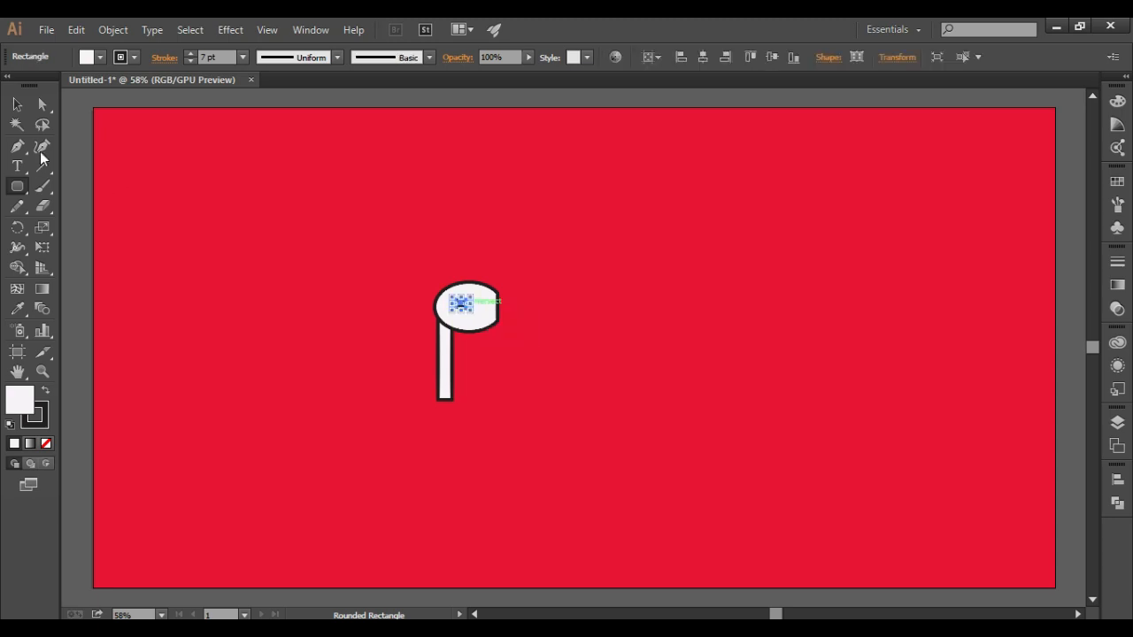
left_click(17, 104)
left_click(196, 285)
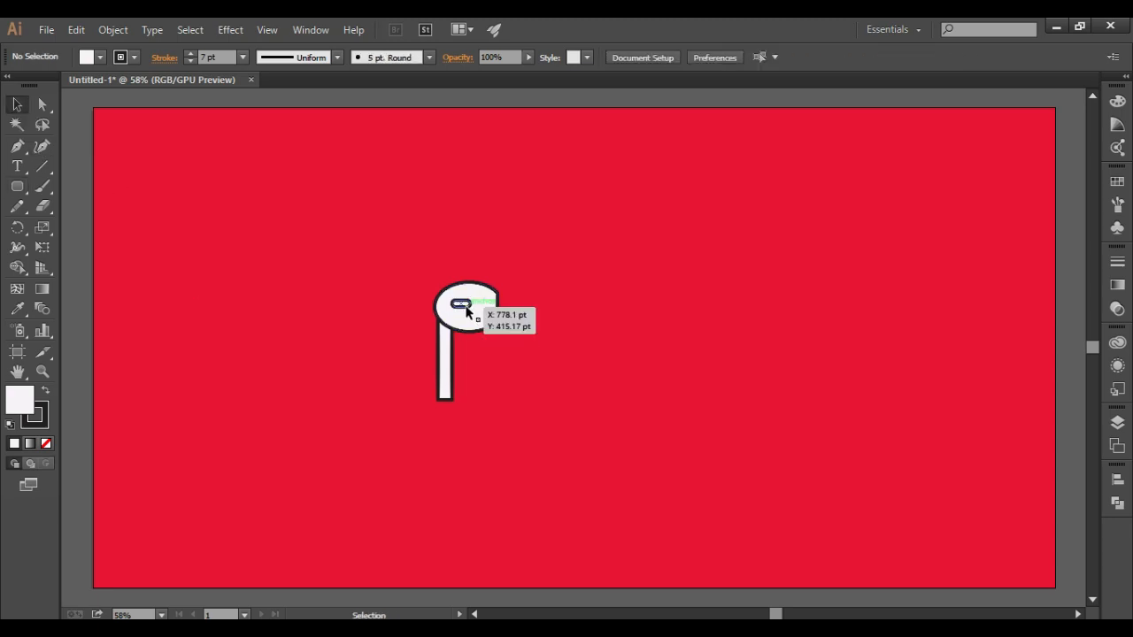
Reduce the outline of the small rounded rectangle to 2 pt
left_click(455, 302)
left_click(190, 61)
left_click(190, 61)
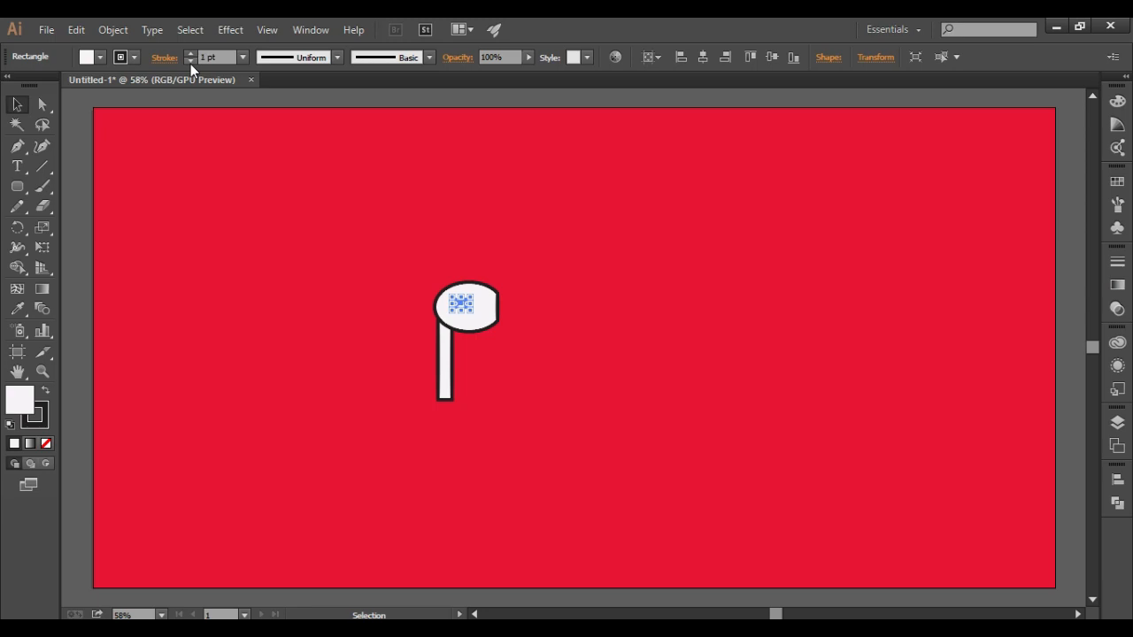
left_click(239, 155)
left_click(459, 304)
left_click(433, 152)
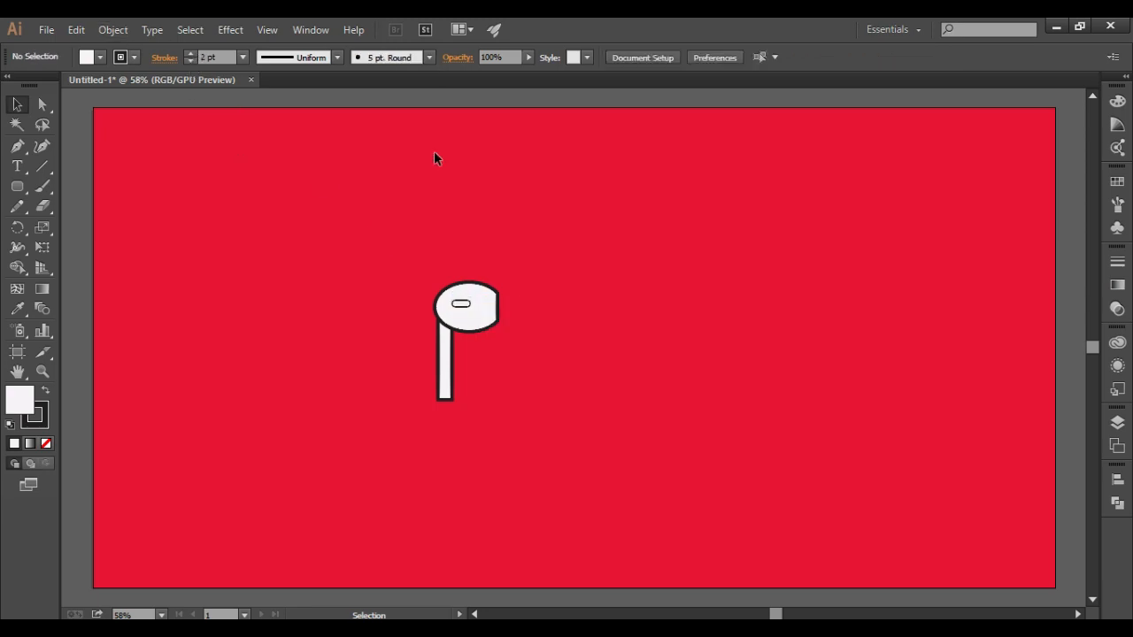
Fill the small rounded rectangle with the olive-gray color 6F6A5A
left_click(460, 305)
double_click(27, 404)
left_click(374, 293)
left_click(375, 306)
left_click(346, 330)
left_click(514, 338)
left_click(398, 302)
left_click(337, 316)
left_click(351, 322)
left_click(345, 334)
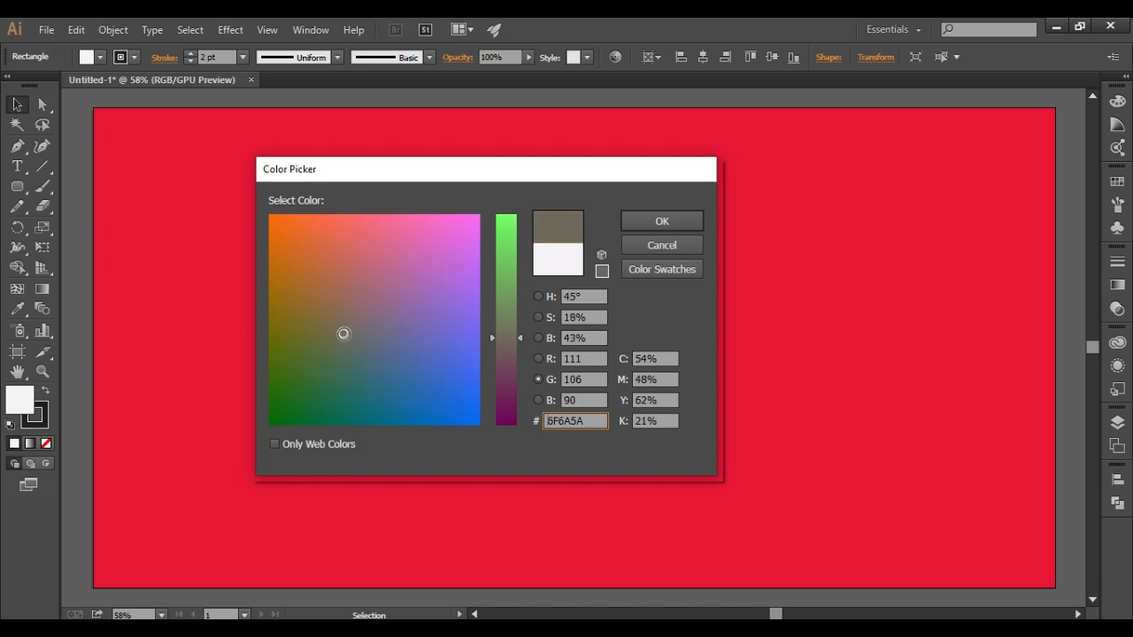
left_click(634, 221)
left_click(630, 221)
Draw a tiny ellipse just to the right of the olive-gray rounded rectangle in the earbud head
left_click(16, 186)
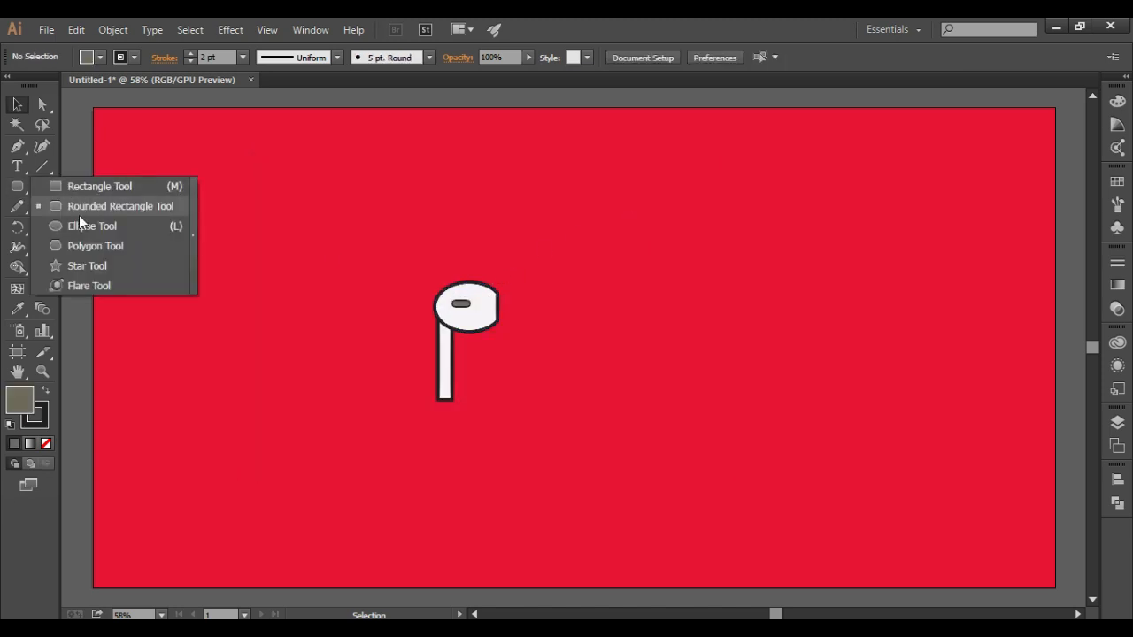
left_click(160, 228)
left_click_drag(265, 295, 483, 309)
left_click(17, 103)
left_click(180, 215)
left_click(370, 147)
Draw a short horizontal detail line near the bottom end of the stem with the Pen tool
left_click(17, 146)
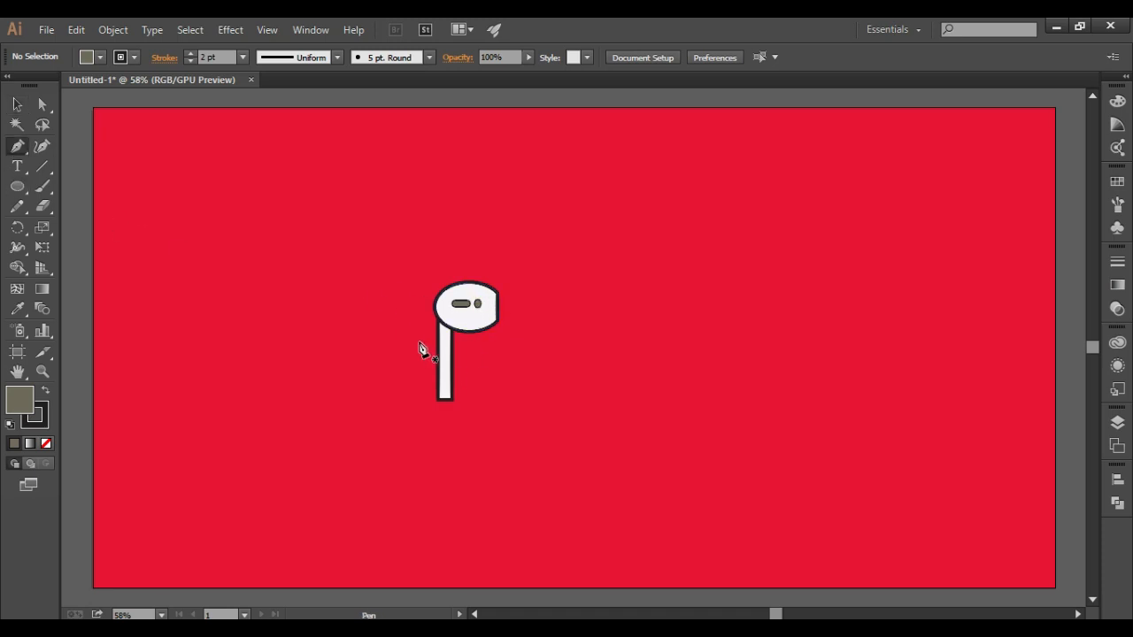
left_click(442, 393)
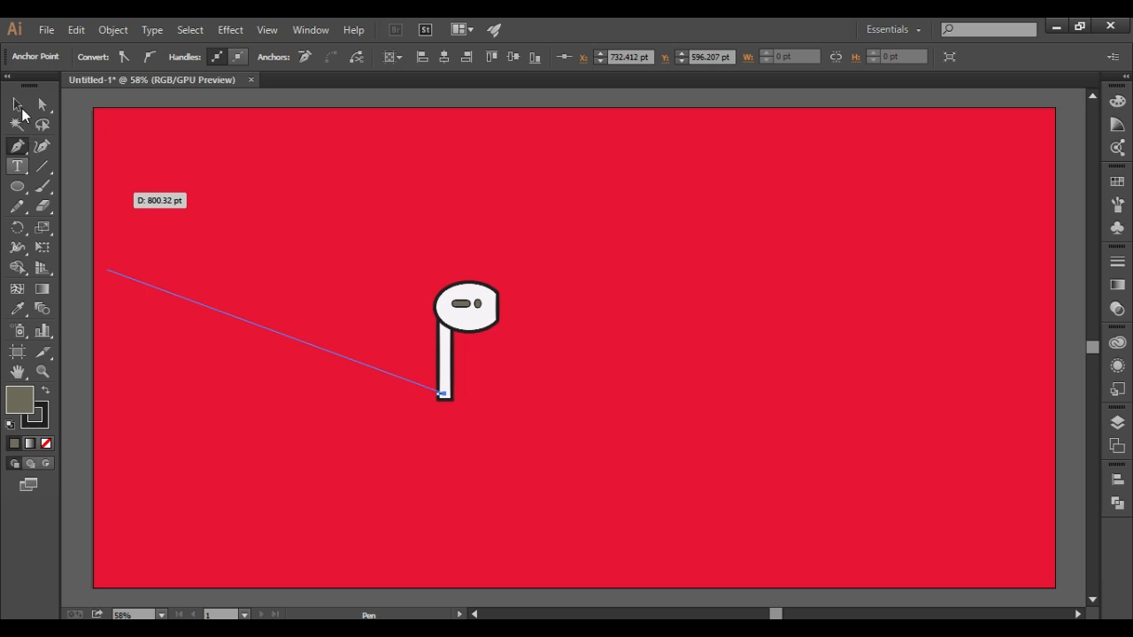
left_click(21, 108)
left_click(502, 373)
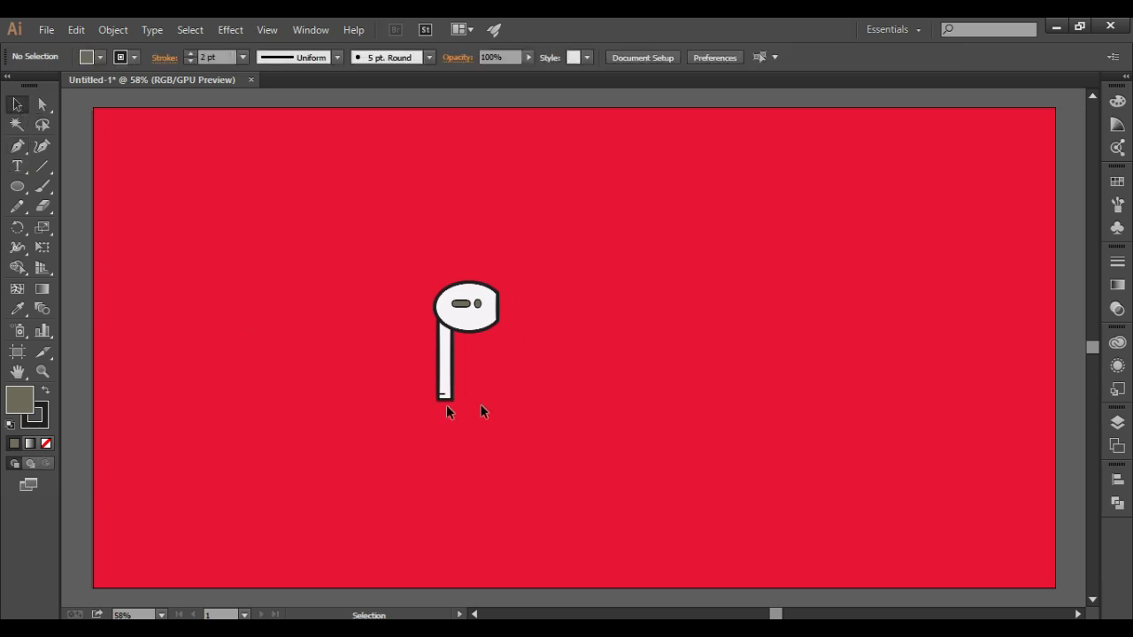
Draw a vertical line near the flat right edge of the head and a shorter one below it, leaving a gap between them
left_click(17, 146)
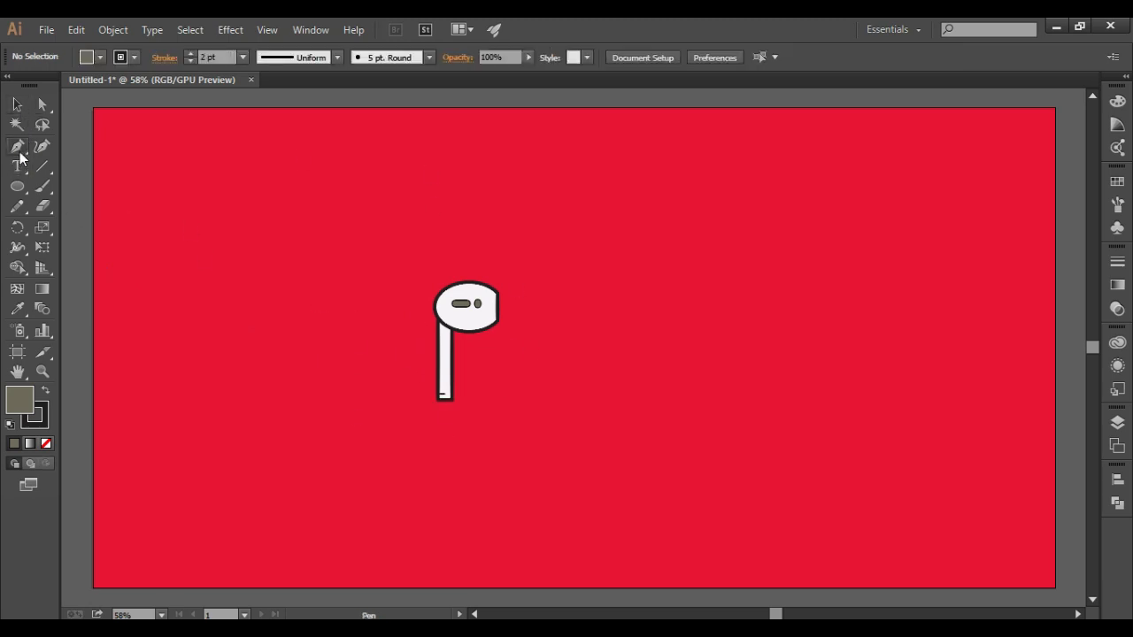
left_click(492, 289)
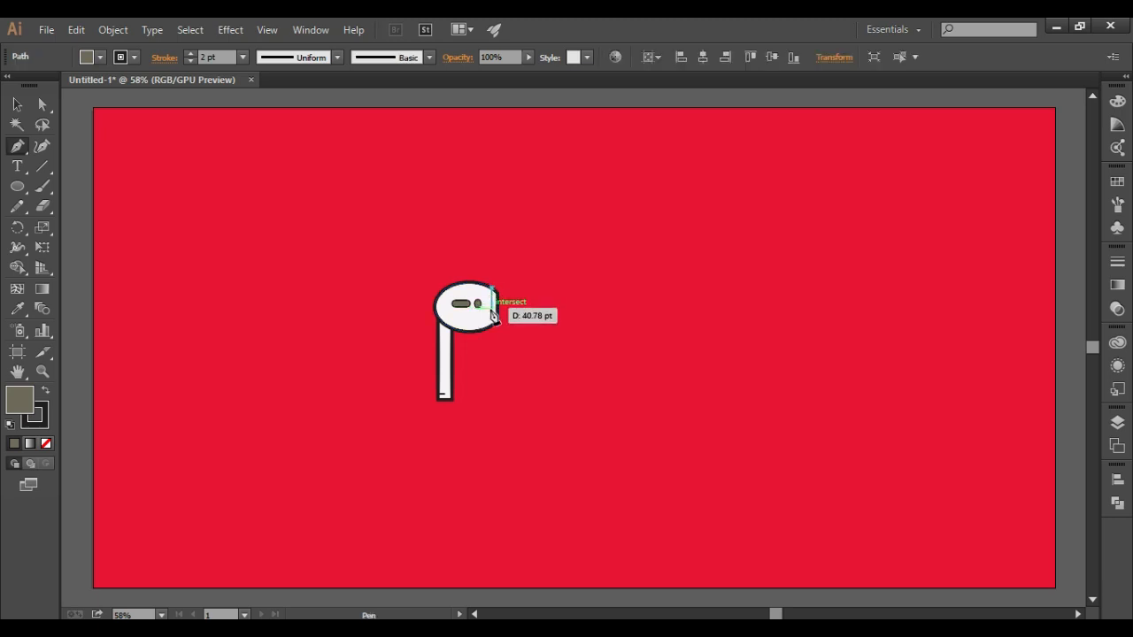
left_click(492, 308)
left_click(16, 104)
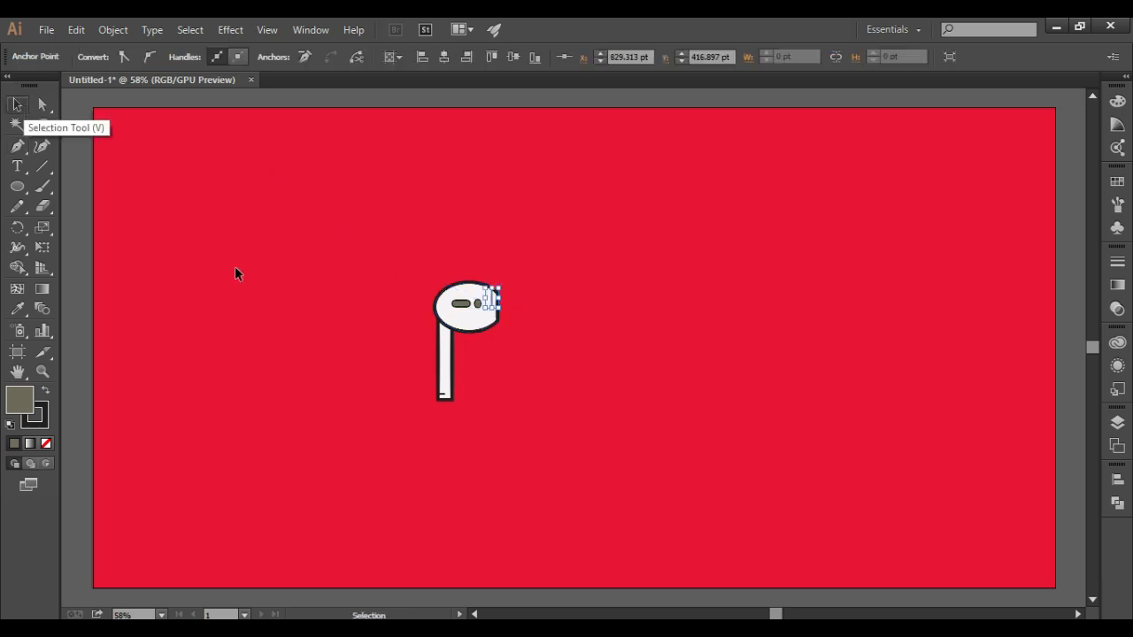
left_click(112, 180)
left_click(16, 146)
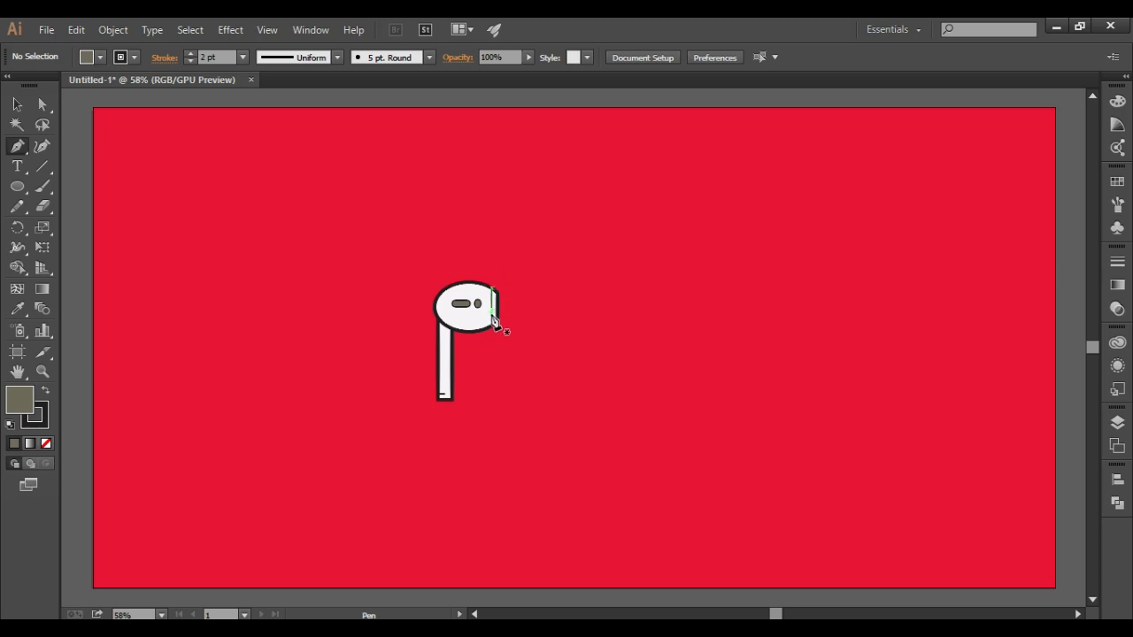
left_click(495, 323)
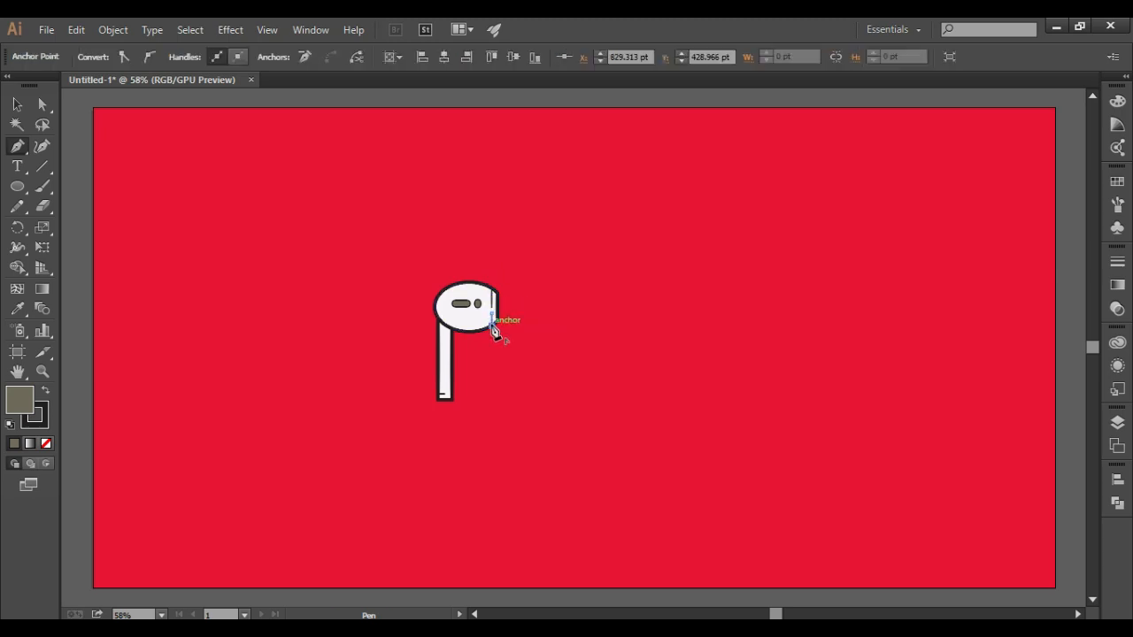
left_click(17, 103)
left_click(287, 288)
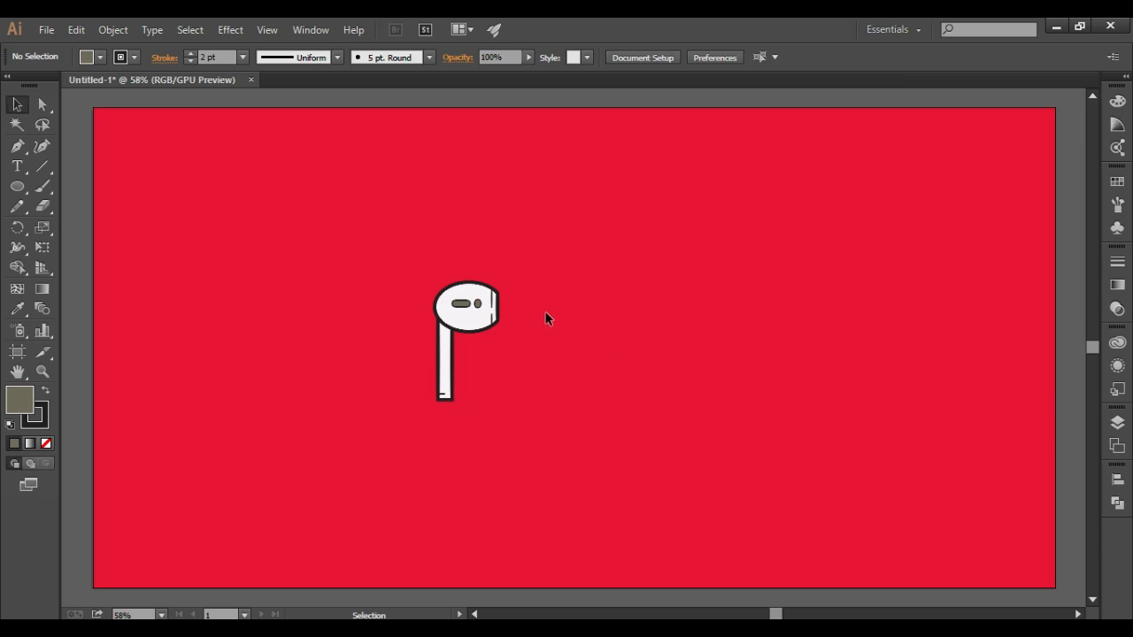
Trace a curved shading shape along the lower-left side of the earbud head with the Curvature tool
left_click(42, 147)
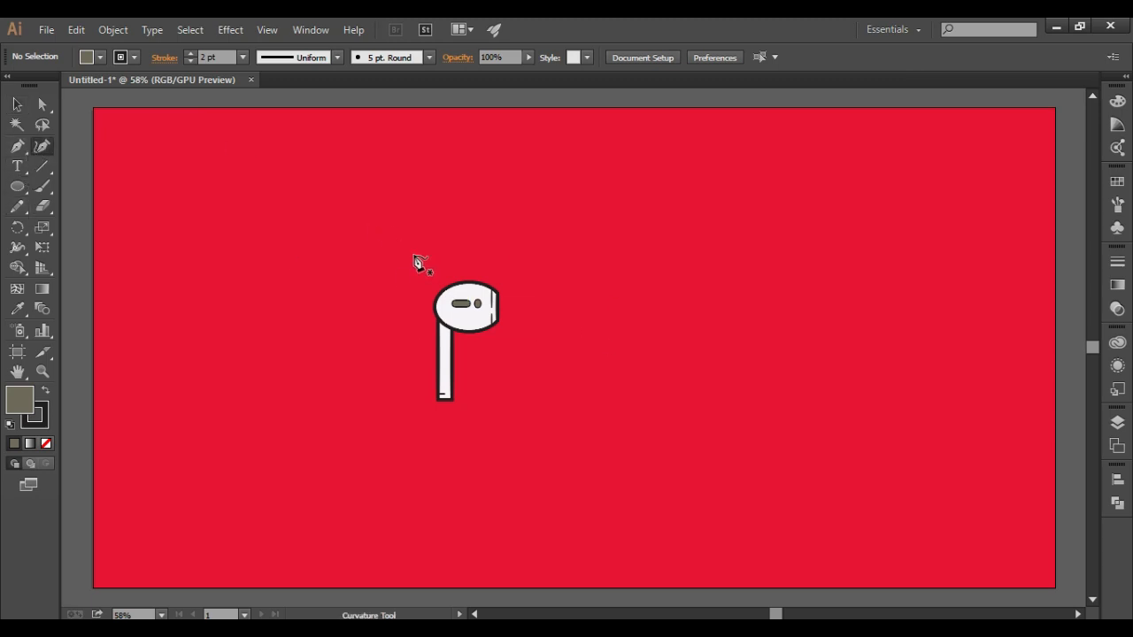
left_click(458, 307)
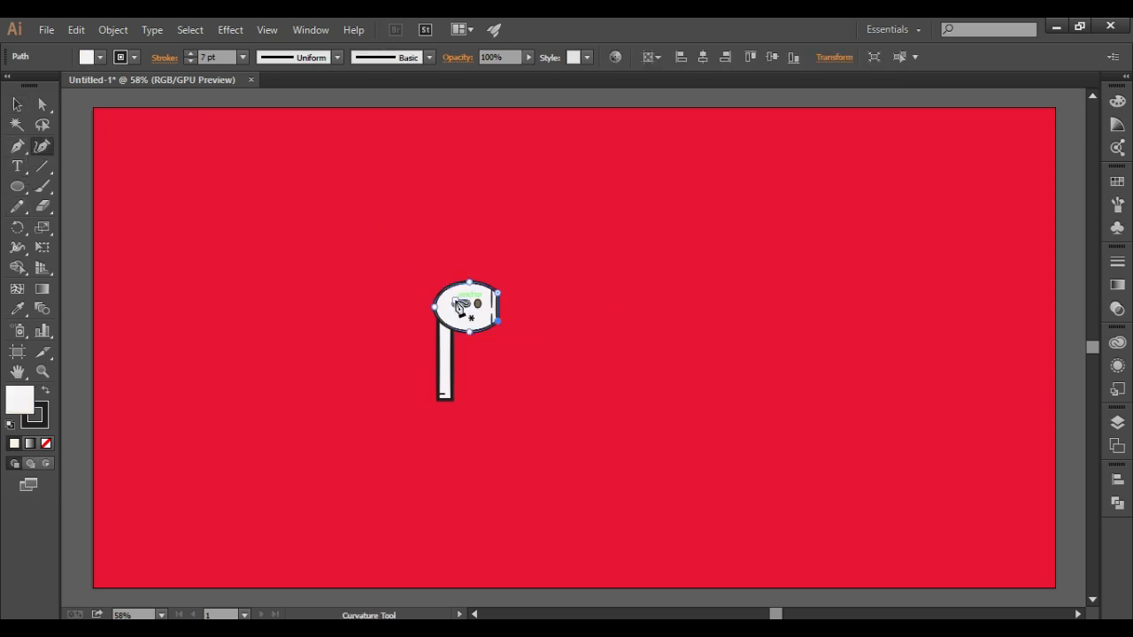
key("ctrl+z")
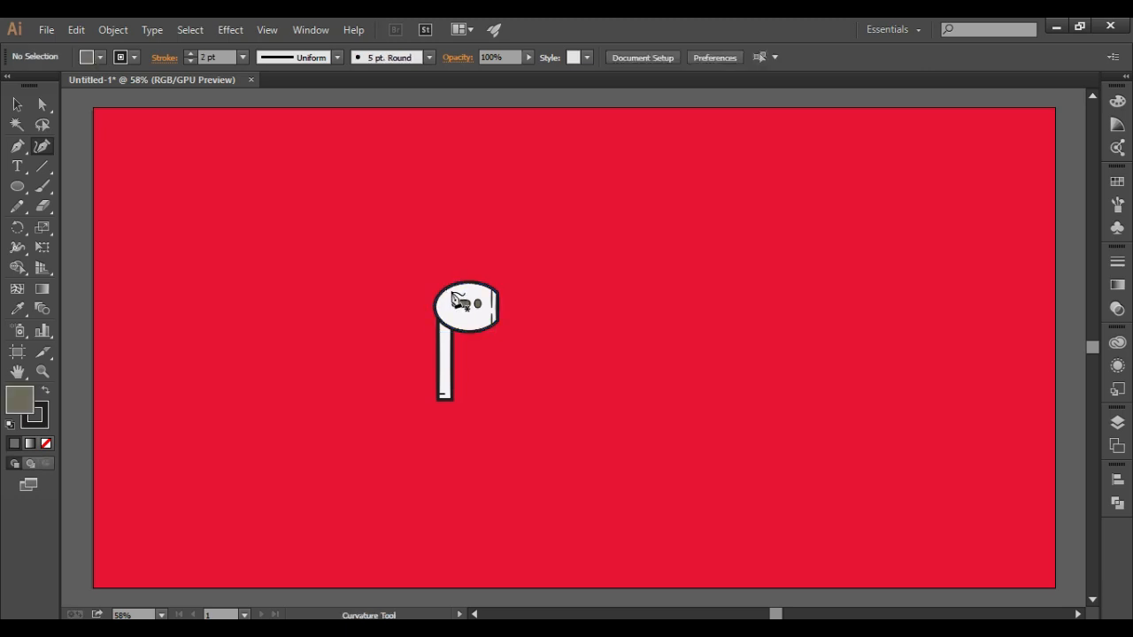
left_click(450, 291)
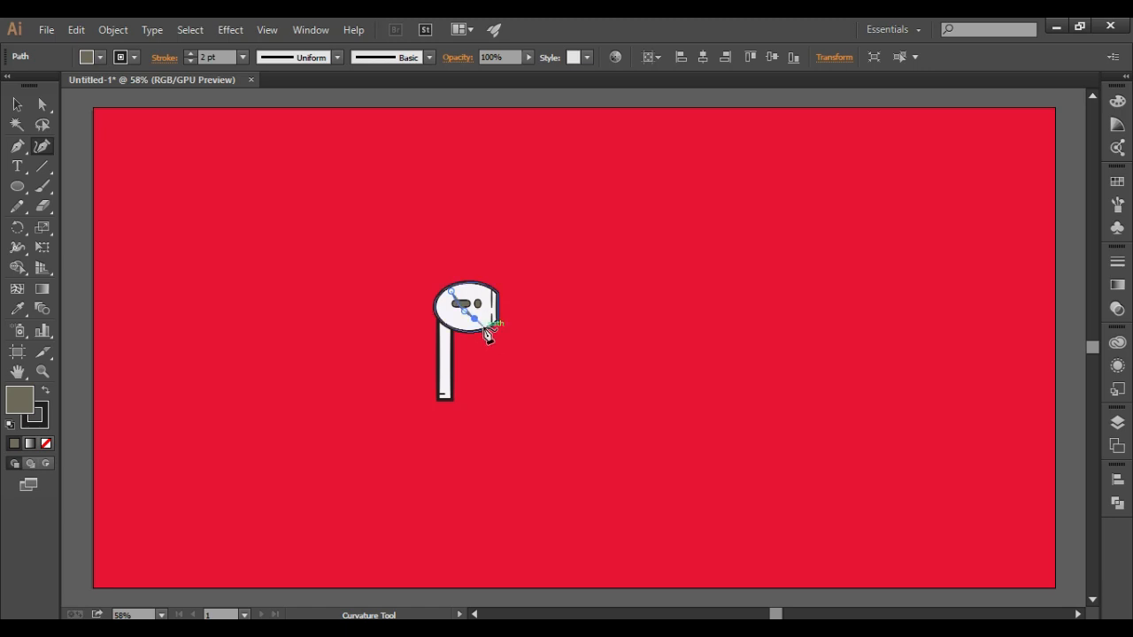
left_click(484, 325)
key("ctrl+z")
left_click(484, 327)
left_click(466, 332)
key("ctrl+z")
left_click(471, 329)
left_click(454, 326)
left_click(444, 320)
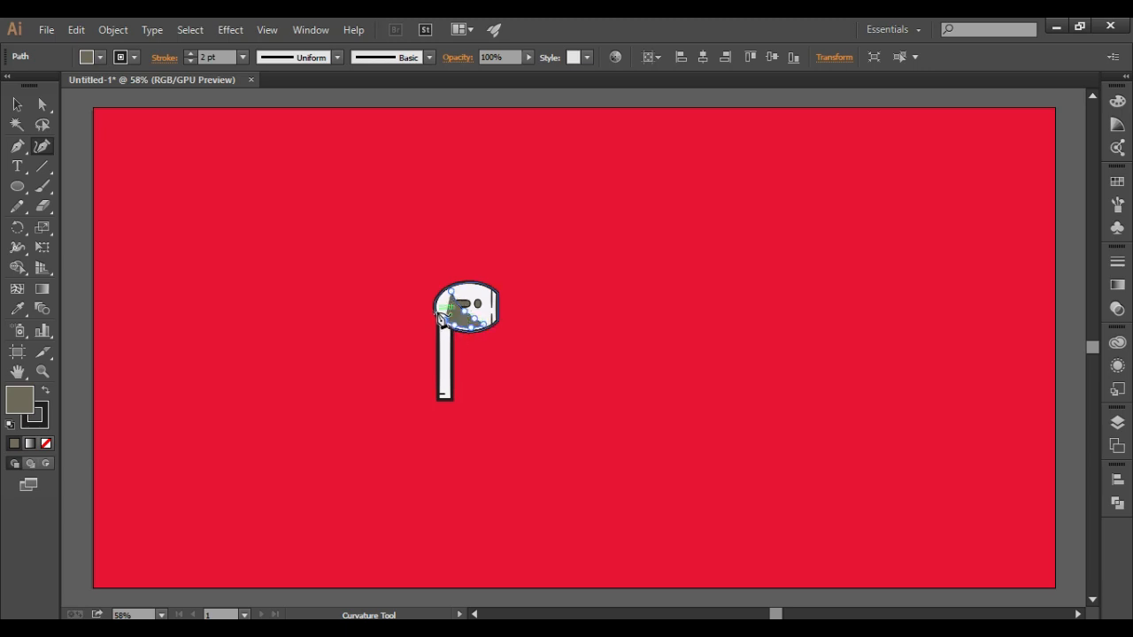
left_click(443, 317)
left_click(440, 313)
left_click(442, 297)
key("ctrl+z")
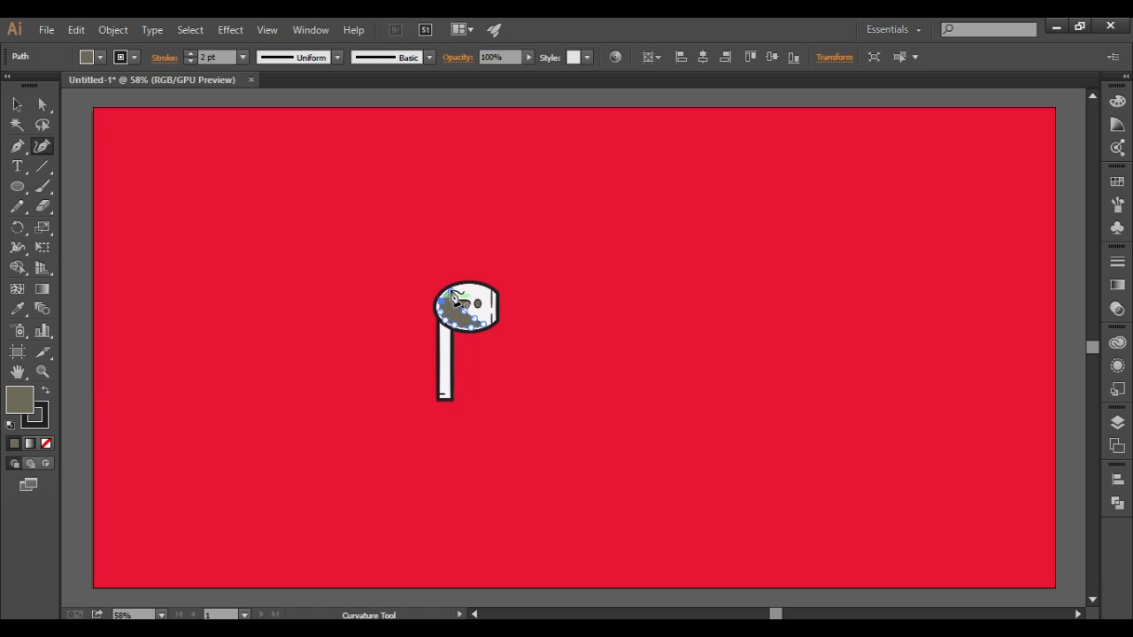
Nudge the shading shape so it lines up with the lower-left edge of the earbud head
left_click(18, 103)
left_click(227, 286)
mouse_move(446, 316)
left_mouse_down()
mouse_move(445, 303)
mouse_move(448, 322)
left_mouse_up()
left_click(381, 290)
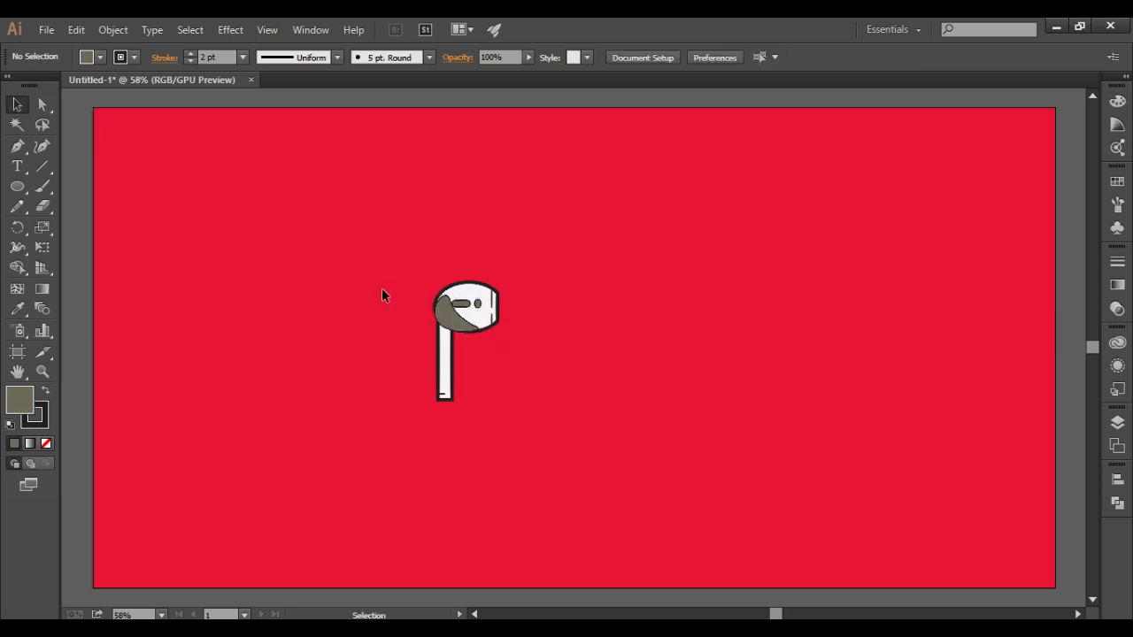
Set the shading shape's opacity to 40% and fine-tune its position inside the earbud head
left_click(448, 327)
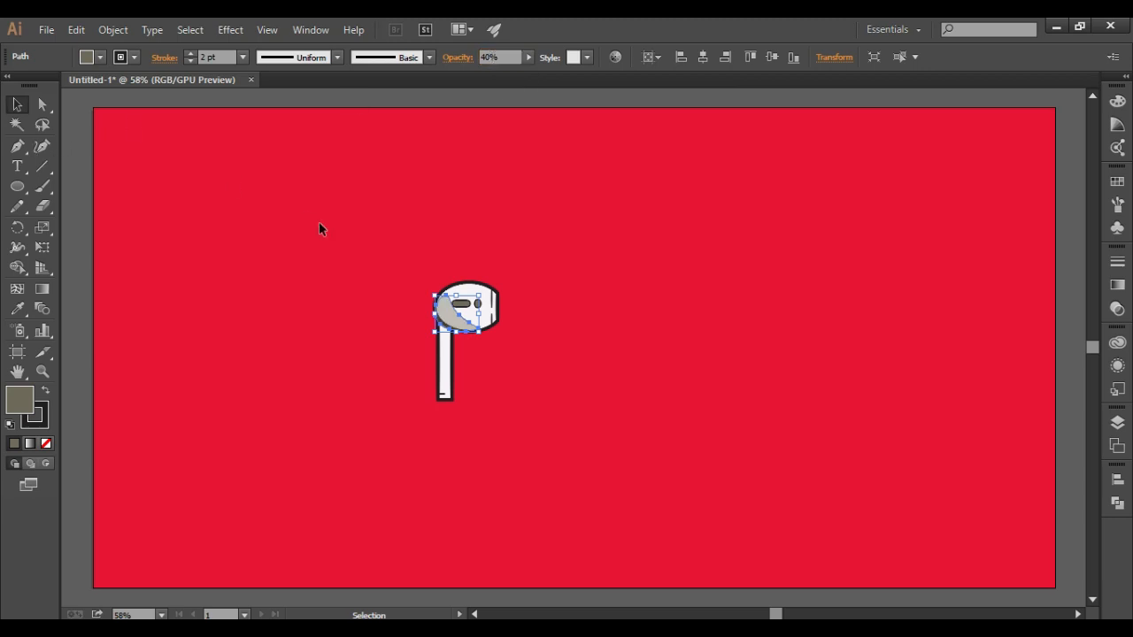
left_click(380, 237)
left_click_drag(459, 323, 458, 323)
left_click(459, 263)
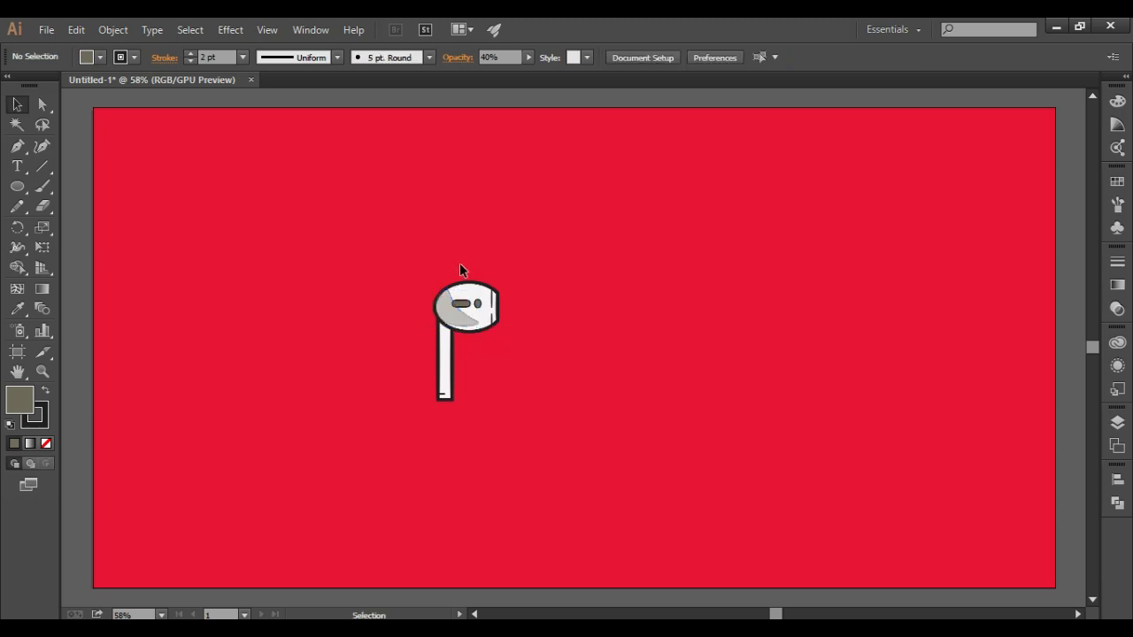
Draw a thin triangular wedge about 22 pt long at the lower left of the earbud head with the Pen tool
left_click(21, 149)
left_click(441, 313)
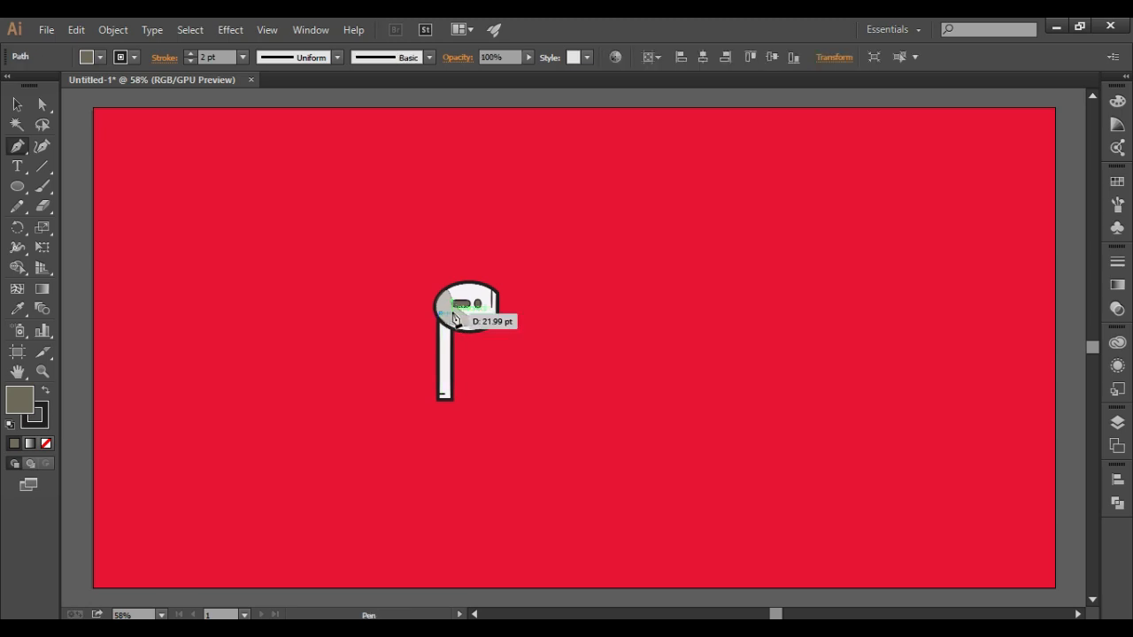
left_click(453, 313)
left_click(452, 317)
left_click(441, 313)
key("v")
left_click(298, 279)
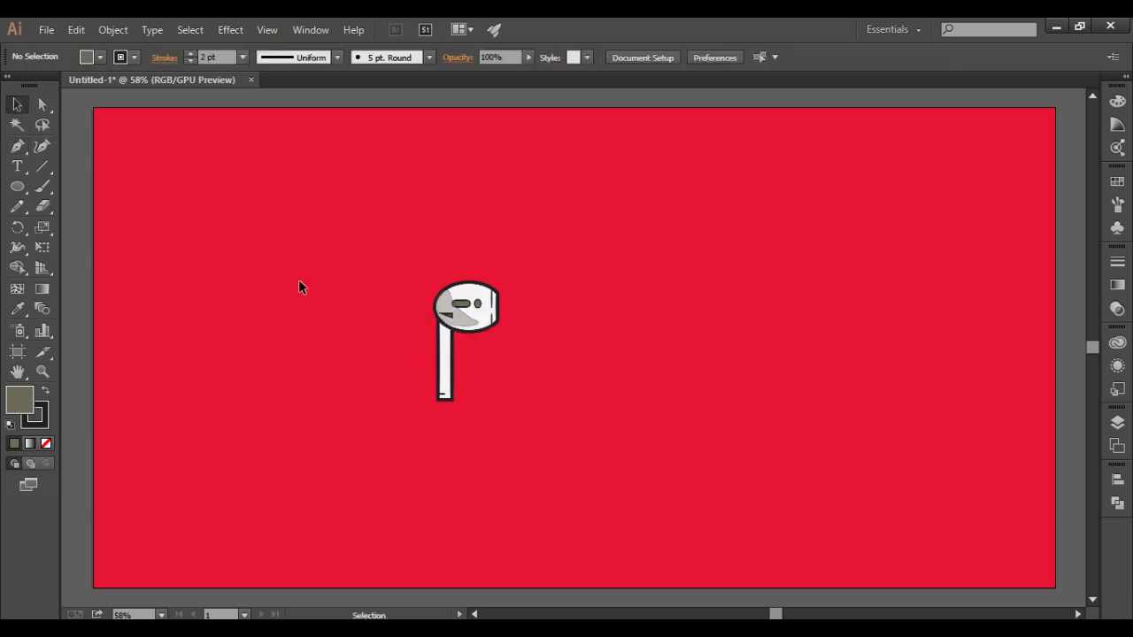
Draw a new triangular wedge about 26 pt long on the empty background left of the earbud with the Pen tool
double_click(44, 423)
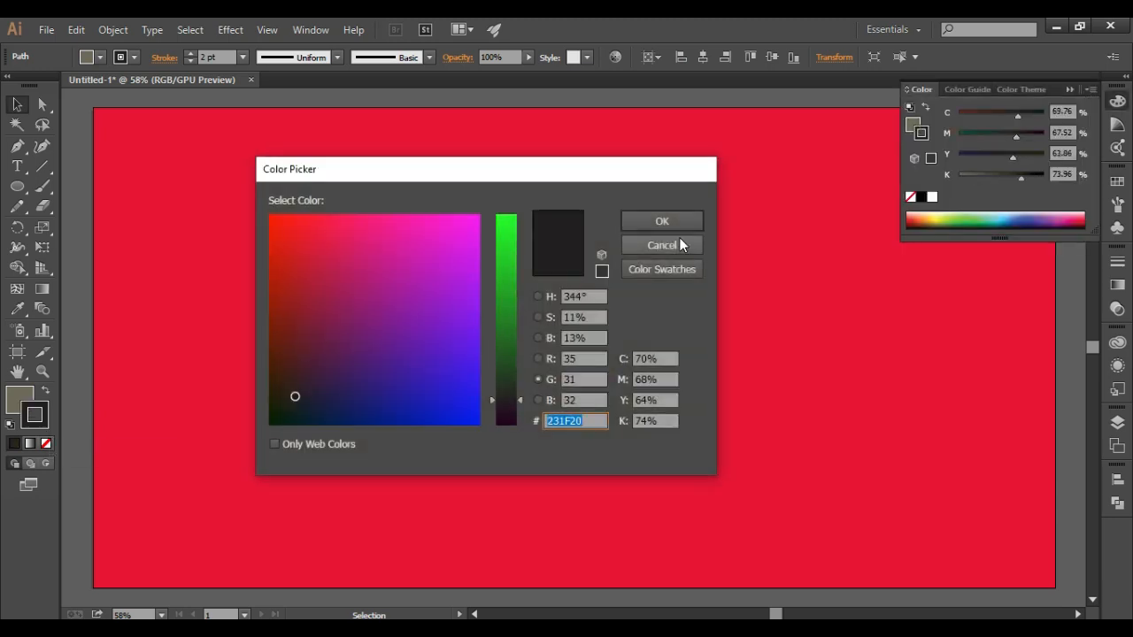
left_click(682, 245)
key("p")
left_click(260, 326)
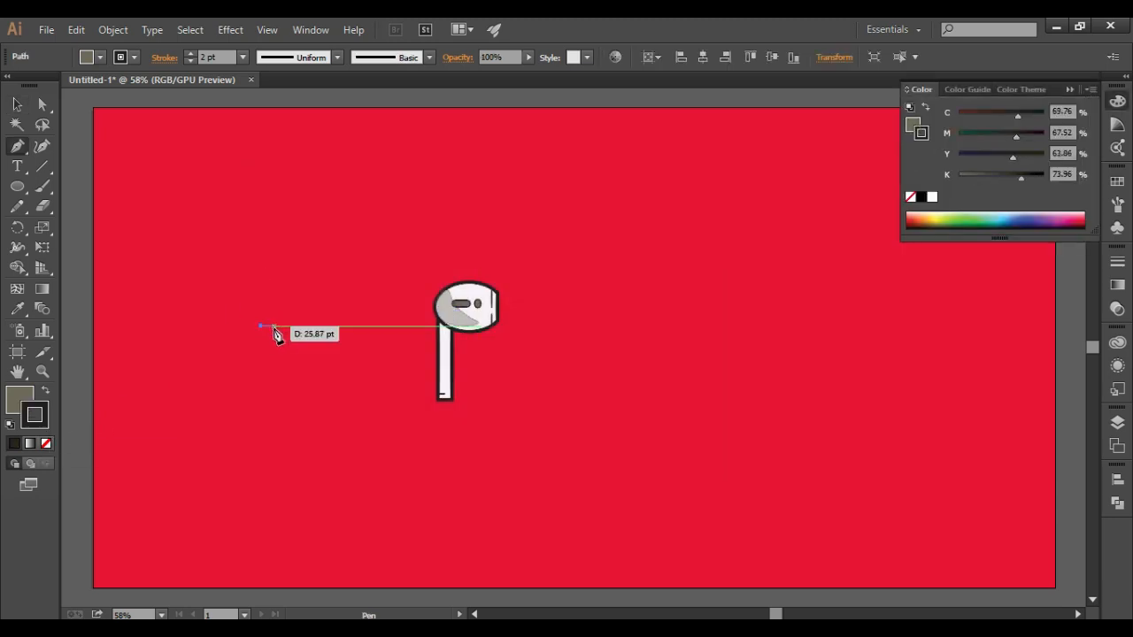
left_click(274, 333)
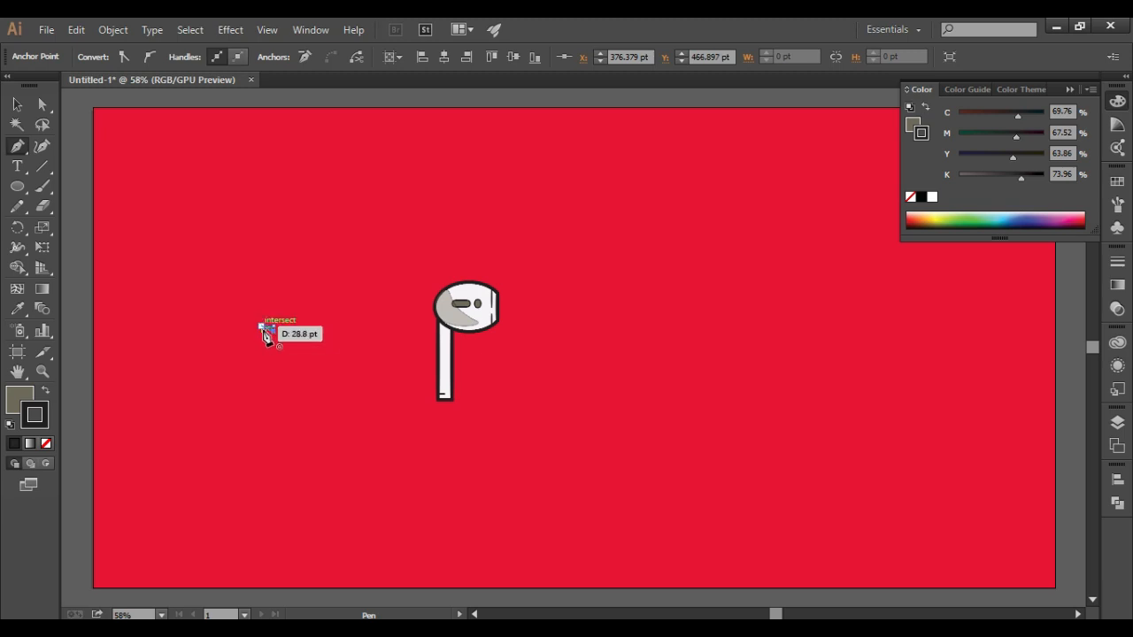
key("v")
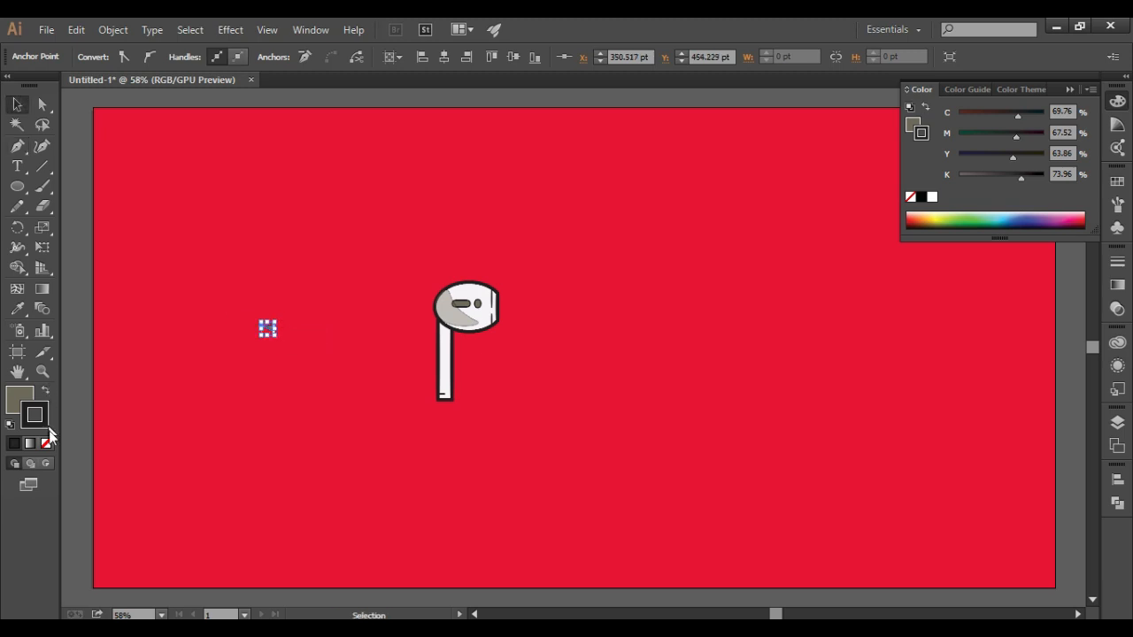
Remove the wedge's stroke and place it inside the lower-left edge of the earbud head
left_click(47, 443)
left_click(213, 425)
left_click_drag(270, 329, 451, 318)
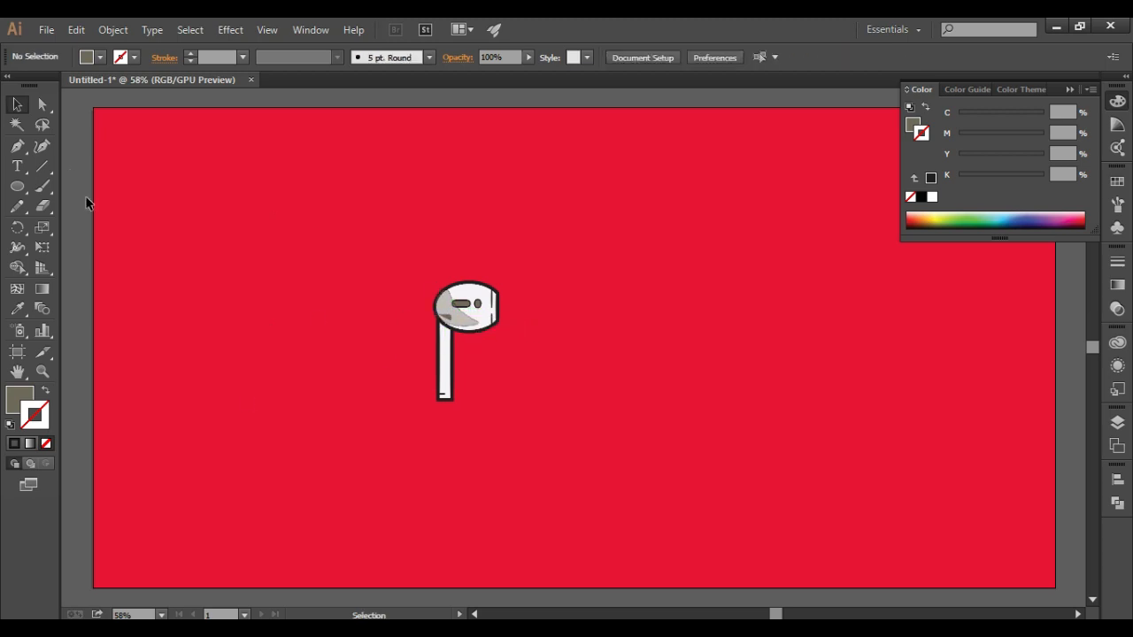
Draw a narrow shading strip about 120 pt long down the left side of the earbud stem with the Pen tool
key("p")
left_click(442, 329)
left_click(439, 325)
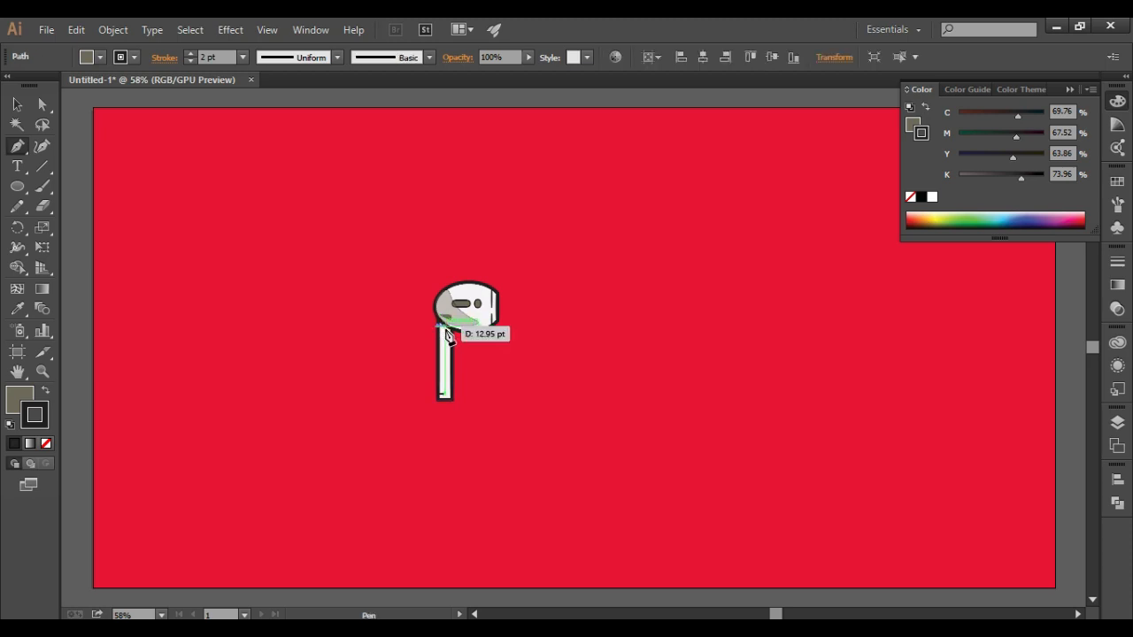
left_click(448, 334)
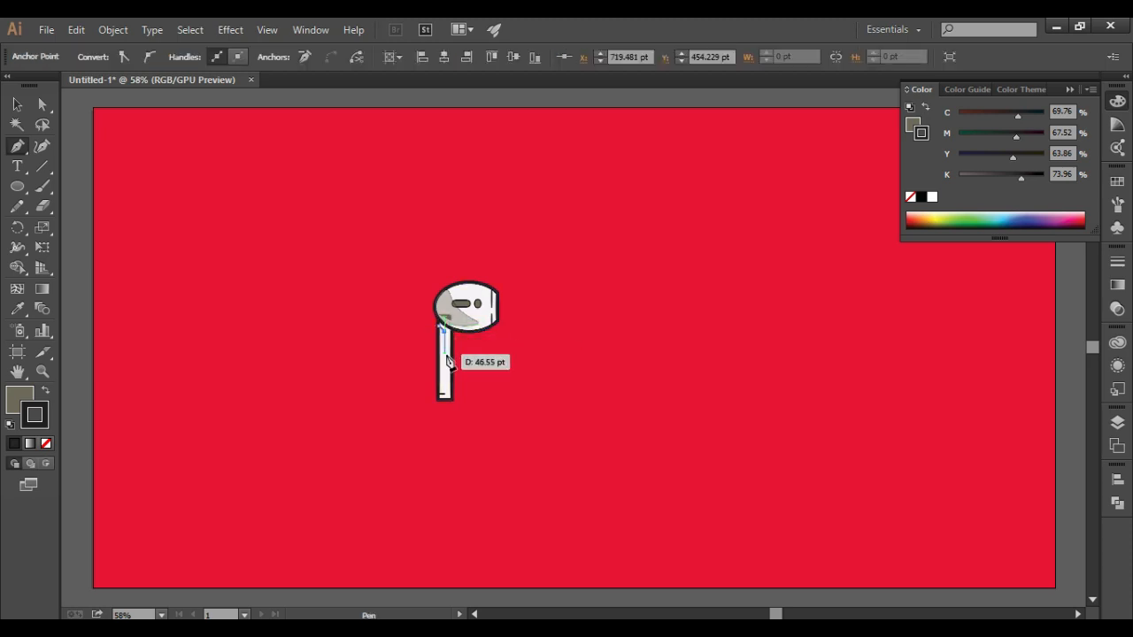
left_click(443, 392)
left_click(439, 326)
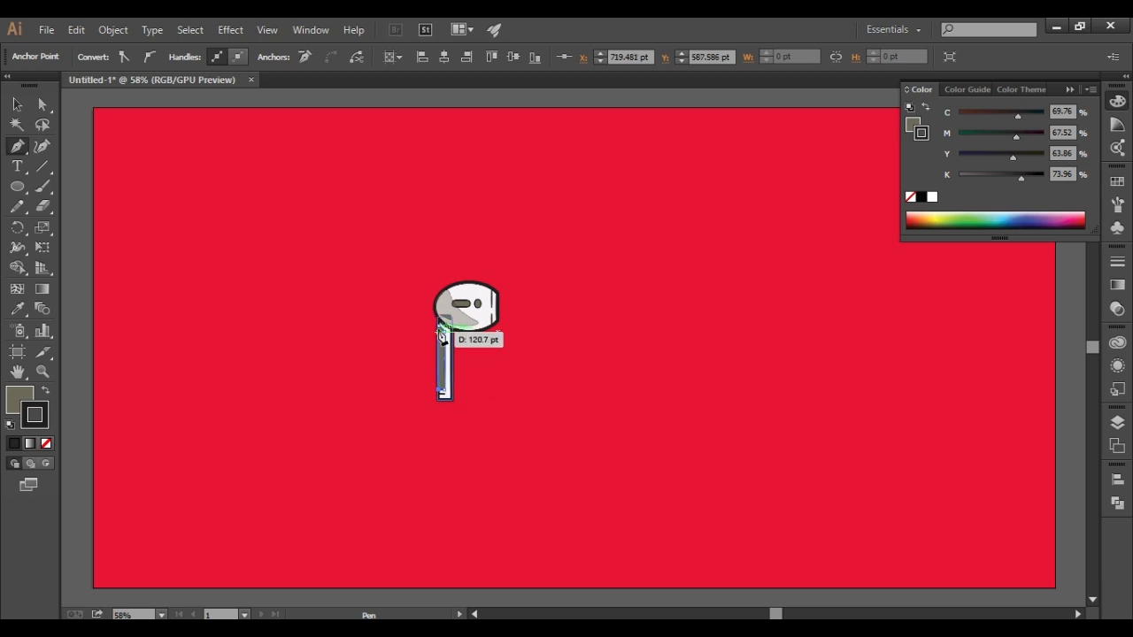
key("v")
left_click(314, 343)
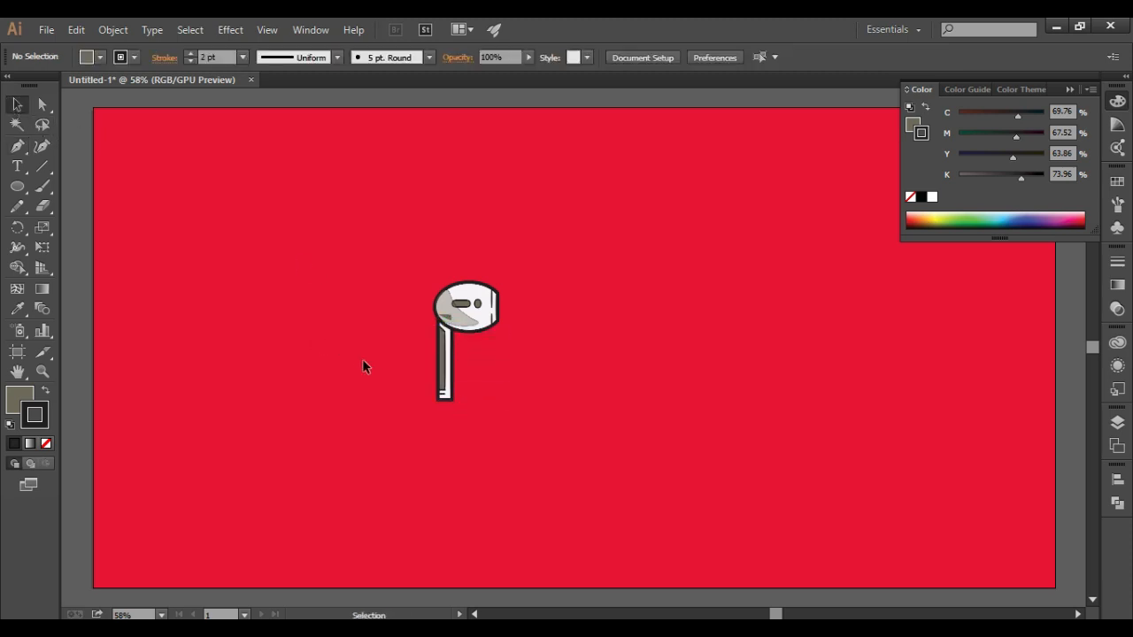
Remove the stroke from the stem's shading strip and set its opacity to 50%
left_click(449, 371)
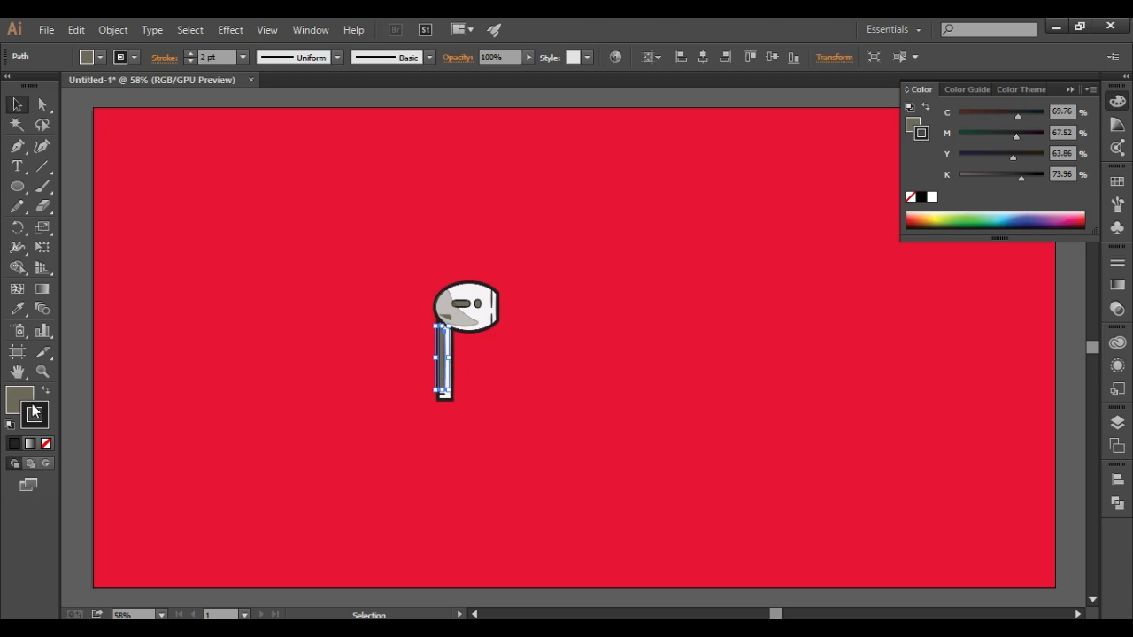
left_click(46, 443)
left_click(19, 400)
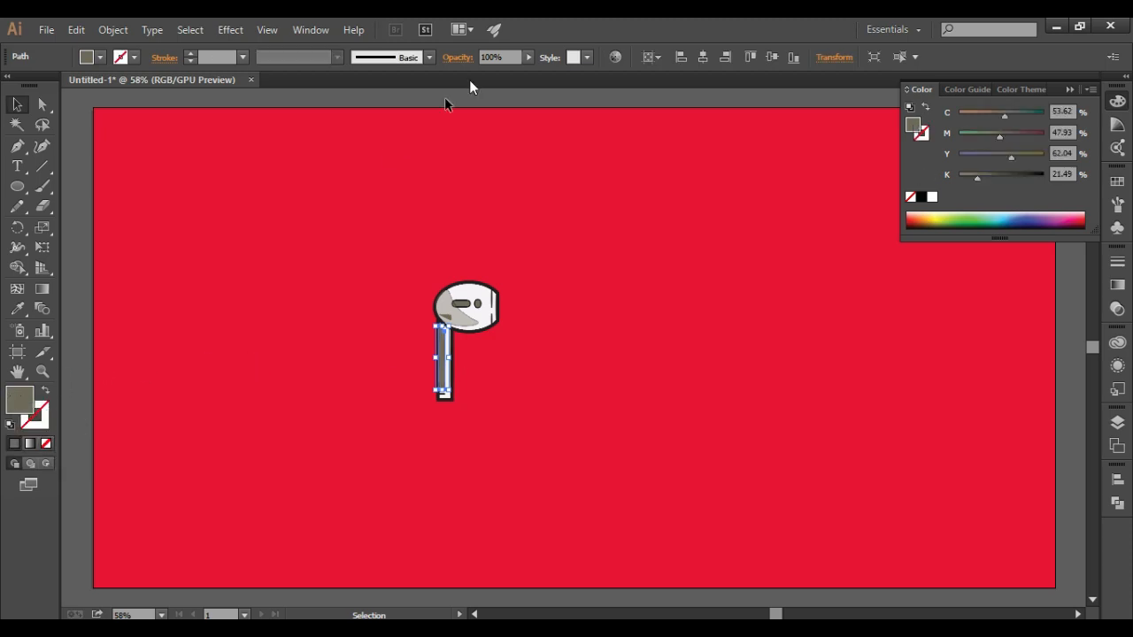
left_click(489, 56)
key("Return")
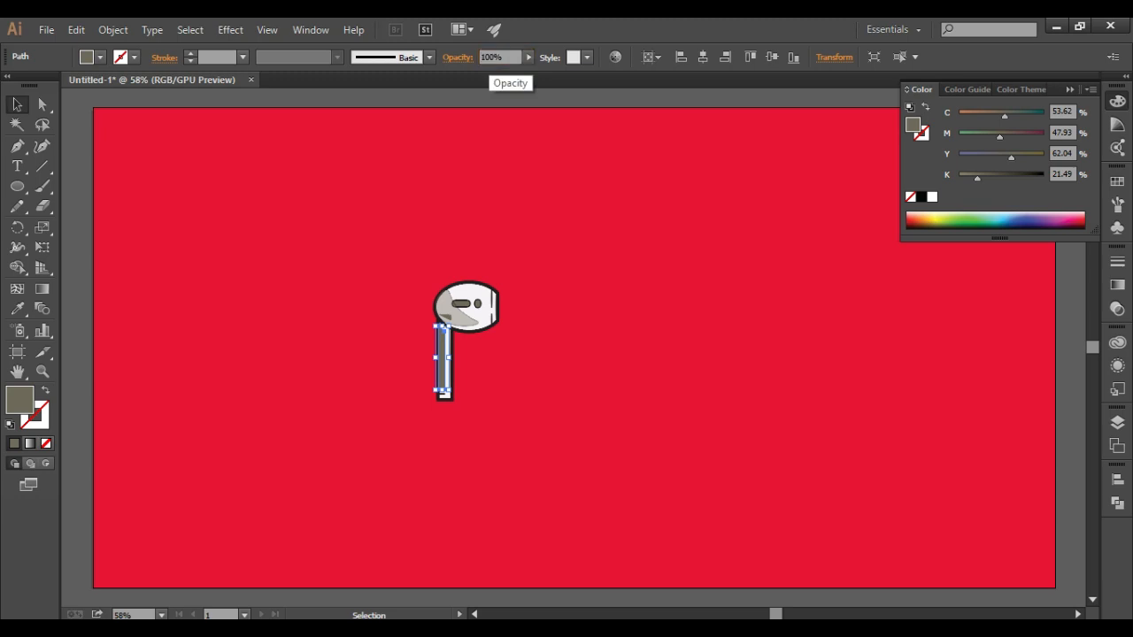
key("Return")
left_click(303, 276)
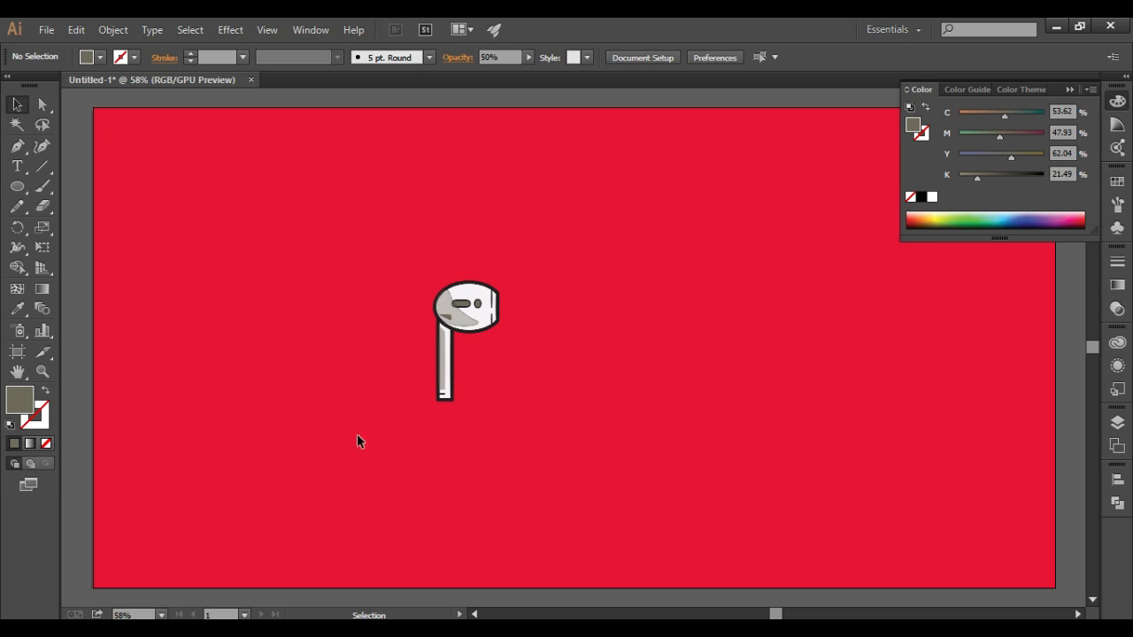
Draw a narrow shading shape about 9 by 41 pt beside the earbud head and move it onto the head's right tip
key("p")
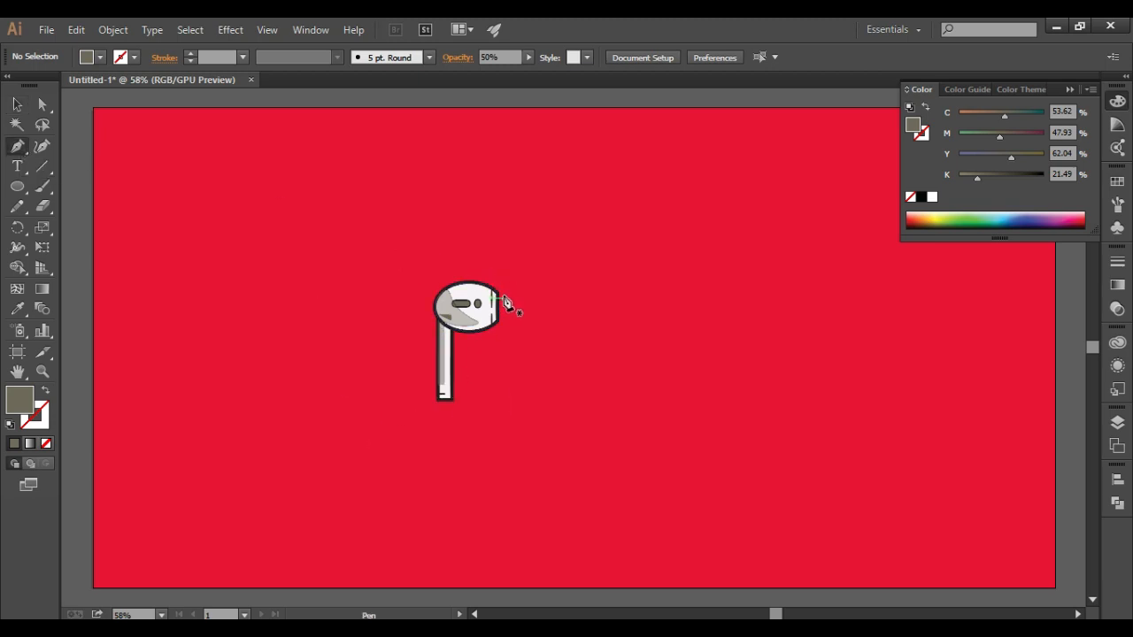
left_click(506, 305)
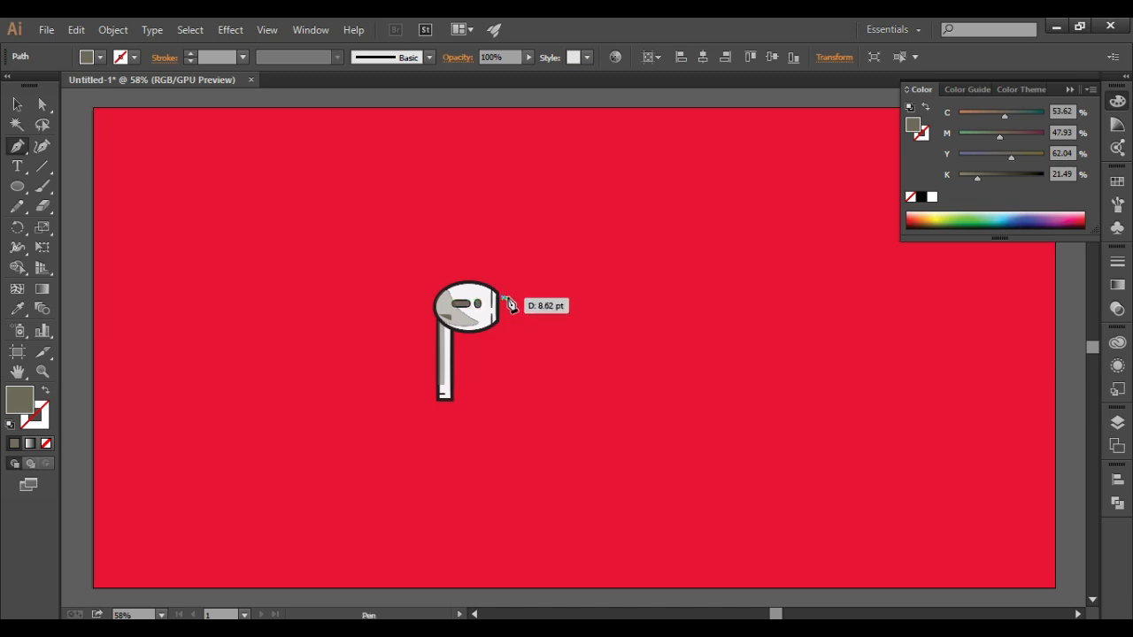
left_click(508, 302)
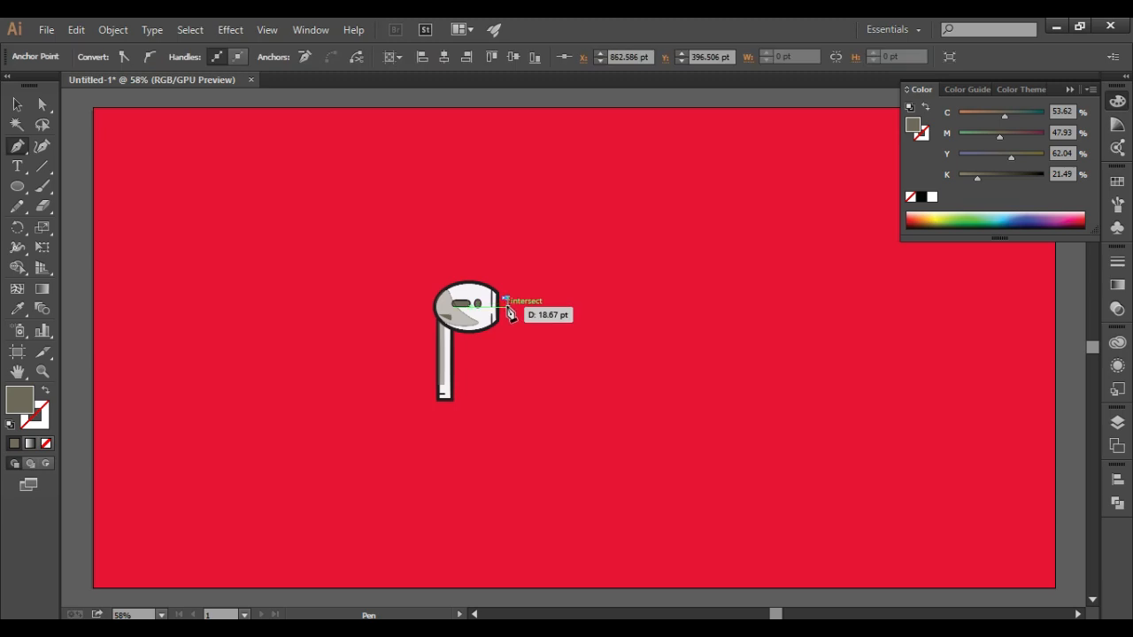
left_click(508, 308)
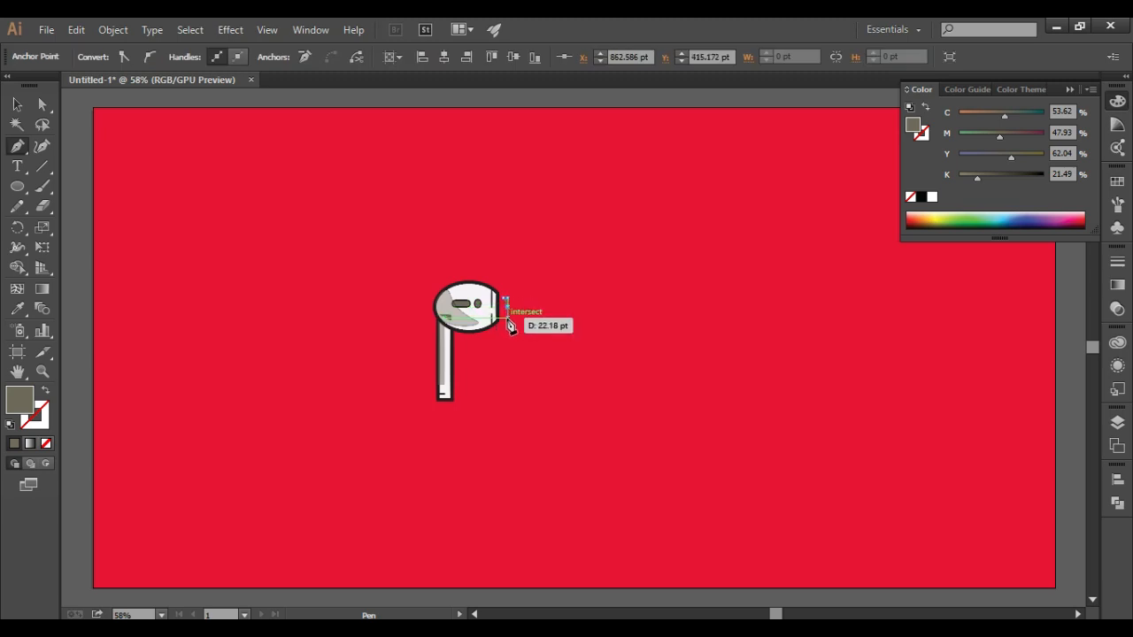
left_click(504, 314)
left_click(507, 305)
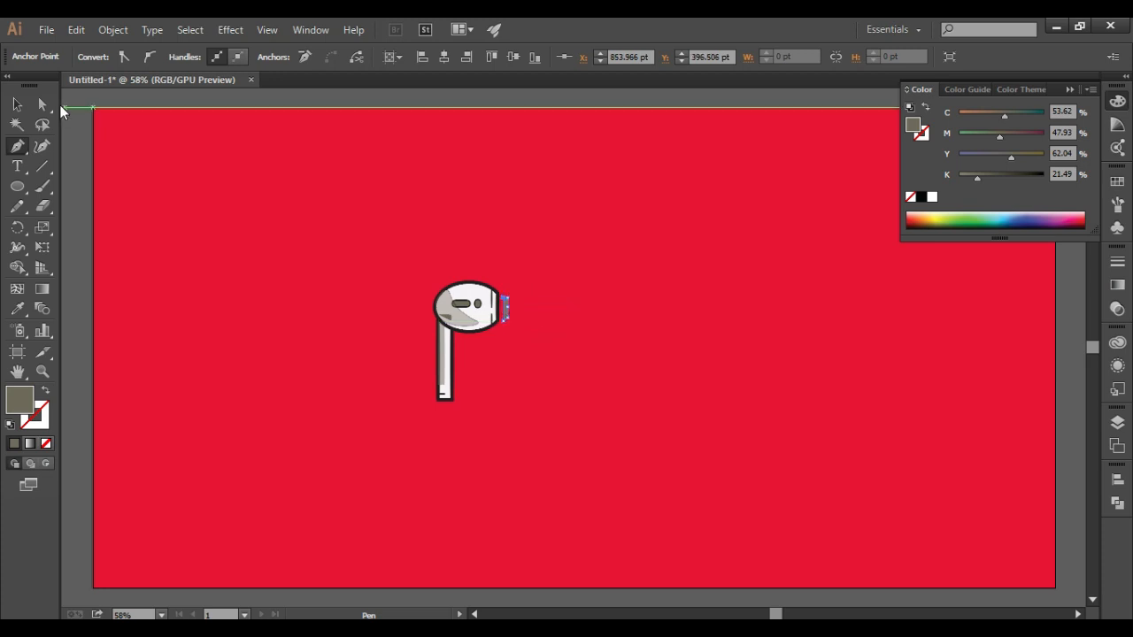
left_click(17, 105)
left_click(509, 363)
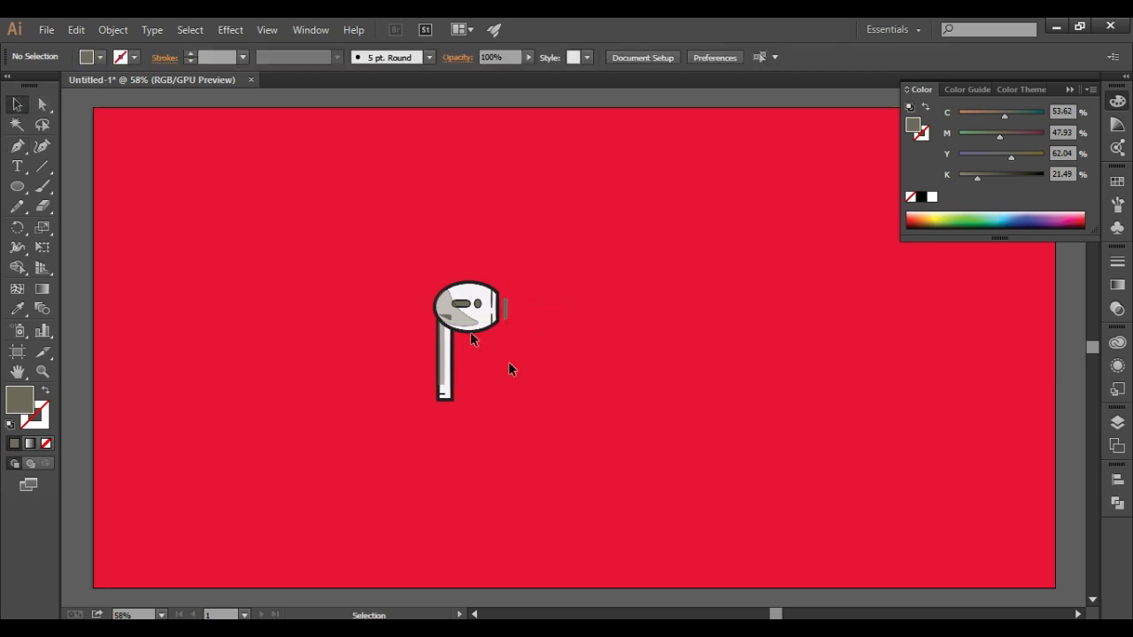
left_click_drag(505, 308, 495, 303)
Copy the complete earbud with all its details and paste a duplicate
left_click_drag(425, 240, 533, 433)
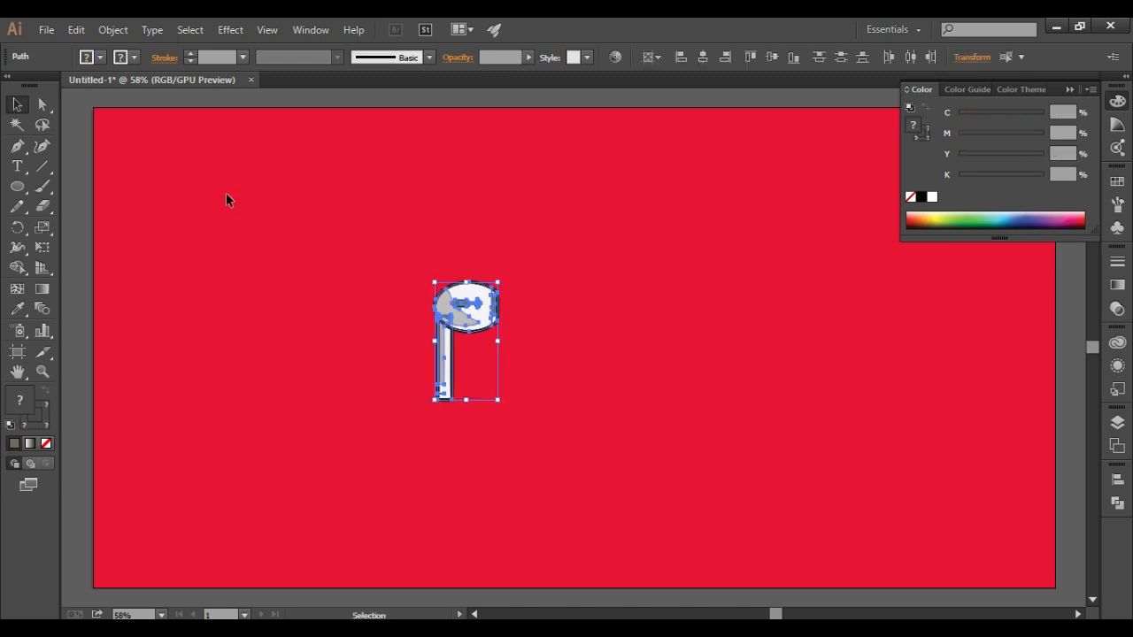
left_click(76, 30)
left_click(95, 108)
left_click(74, 30)
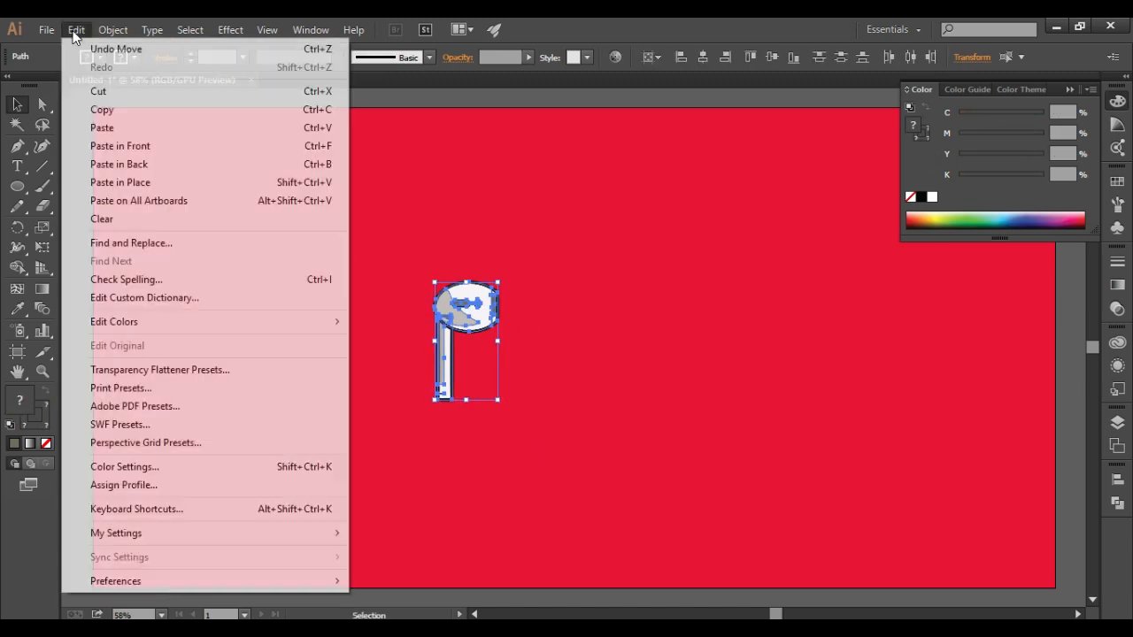
left_click(76, 120)
left_click(270, 256)
Mirror the pasted earbud horizontally and place it to the right of the original at nearly the same height
left_click_drag(526, 236, 641, 473)
left_click_drag(543, 348, 692, 337)
left_click(692, 336)
left_click(641, 343)
left_click_drag(633, 339, 581, 334)
left_click(621, 271)
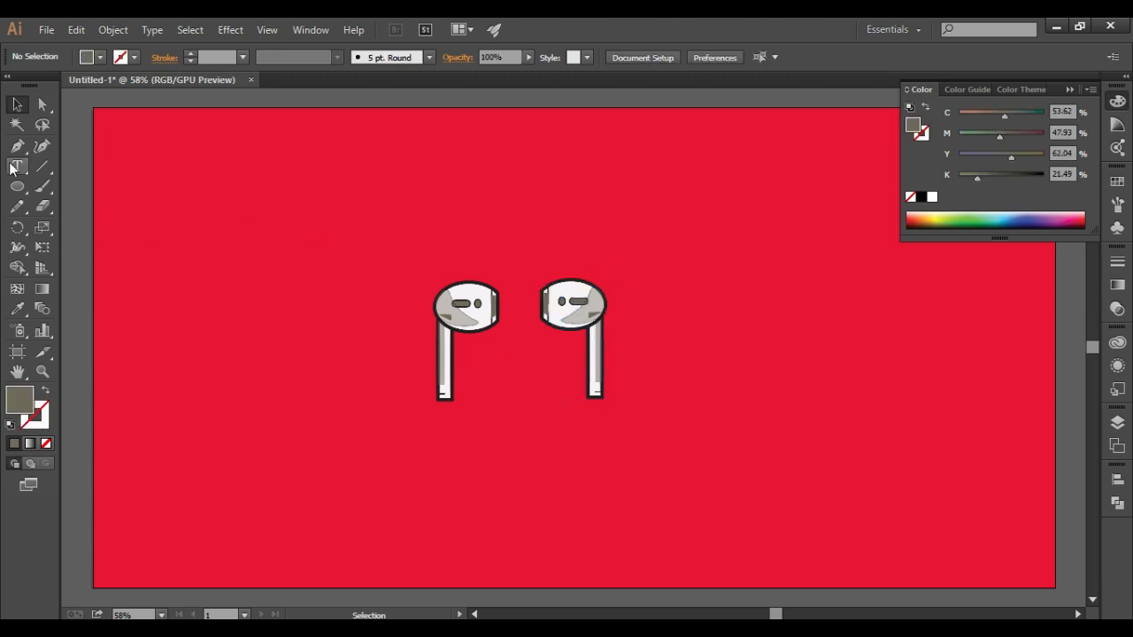
Add a black letter "L" as text and place it near the bottom of the left earbud's stem
key("t")
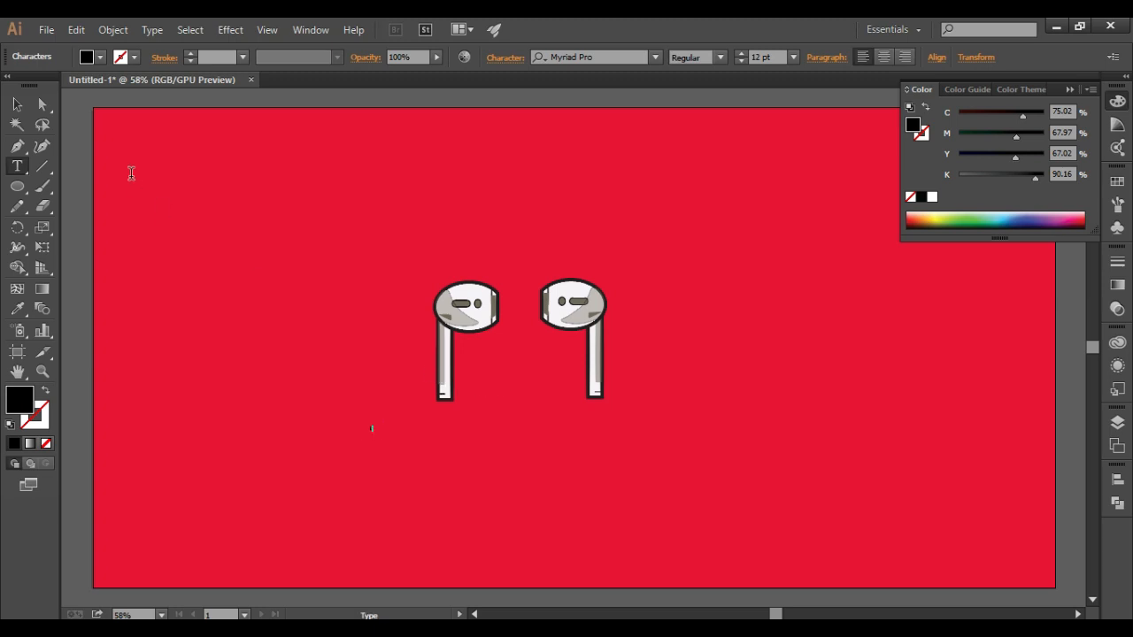
left_click(17, 104)
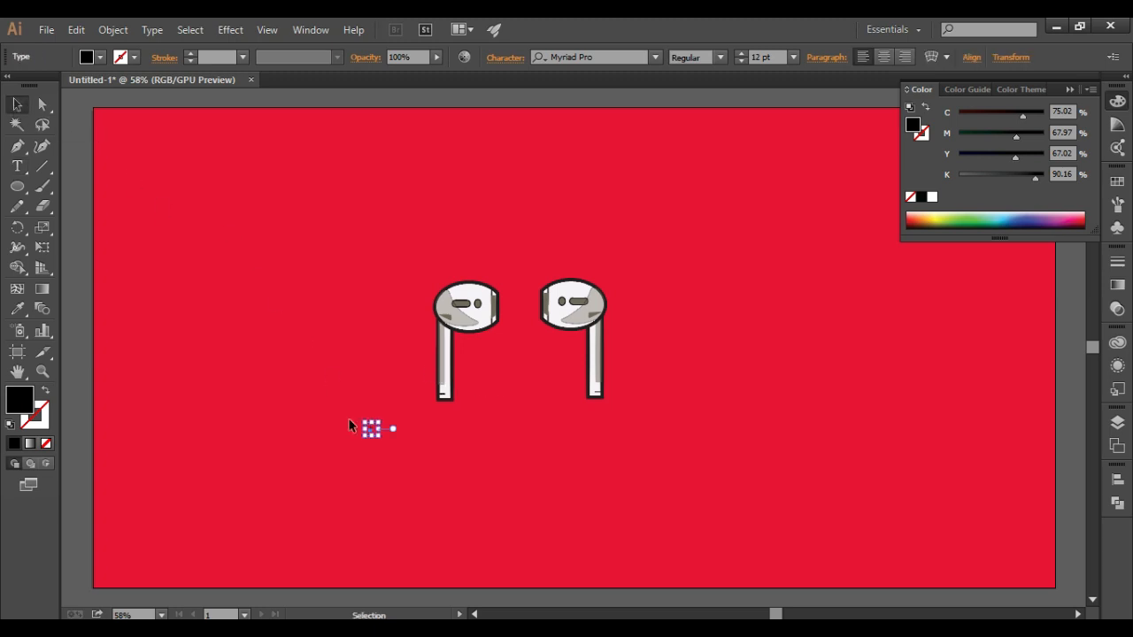
left_click(393, 457)
left_click_drag(374, 434, 449, 388)
left_click(474, 428)
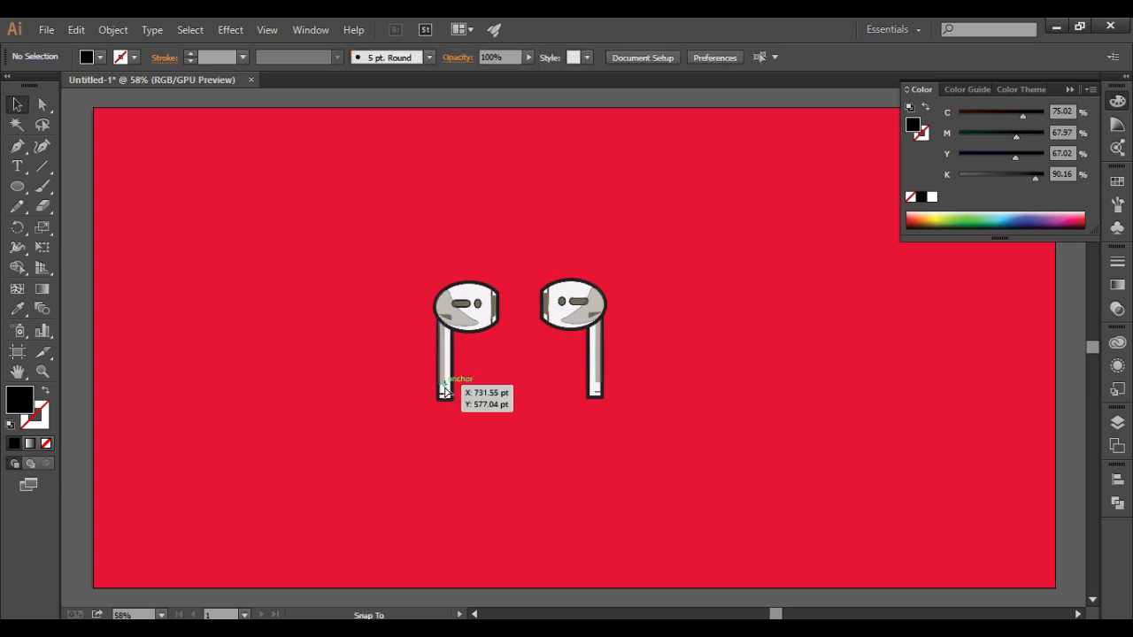
left_click(445, 386)
left_click(481, 423)
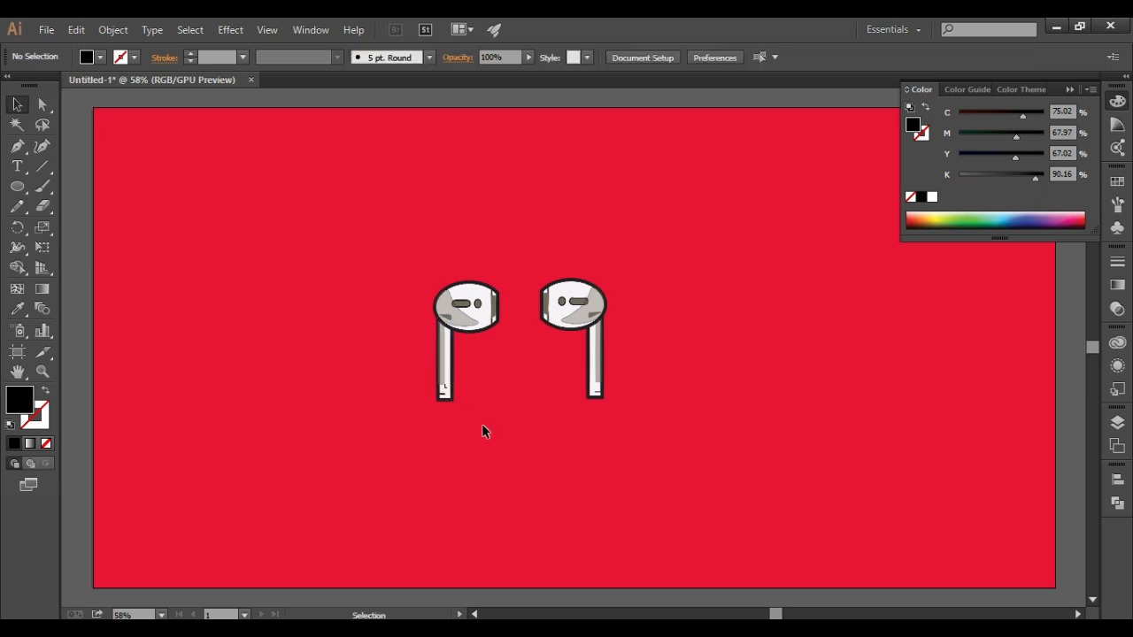
Set the "L" label's font size to 20 pt and readjust its position on the left stem
left_click(447, 391)
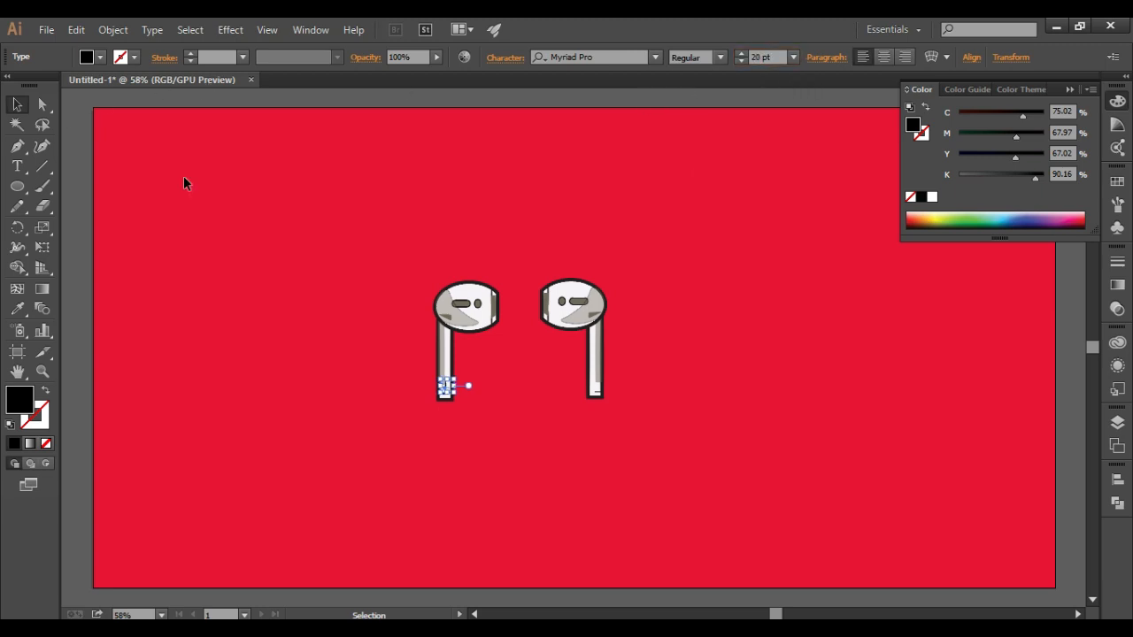
left_click(494, 431)
left_click_drag(447, 387, 446, 390)
left_click(508, 398)
Add a letter "R" label near the bottom of the right earbud's stem and nudge the "L" label upward
left_click(17, 165)
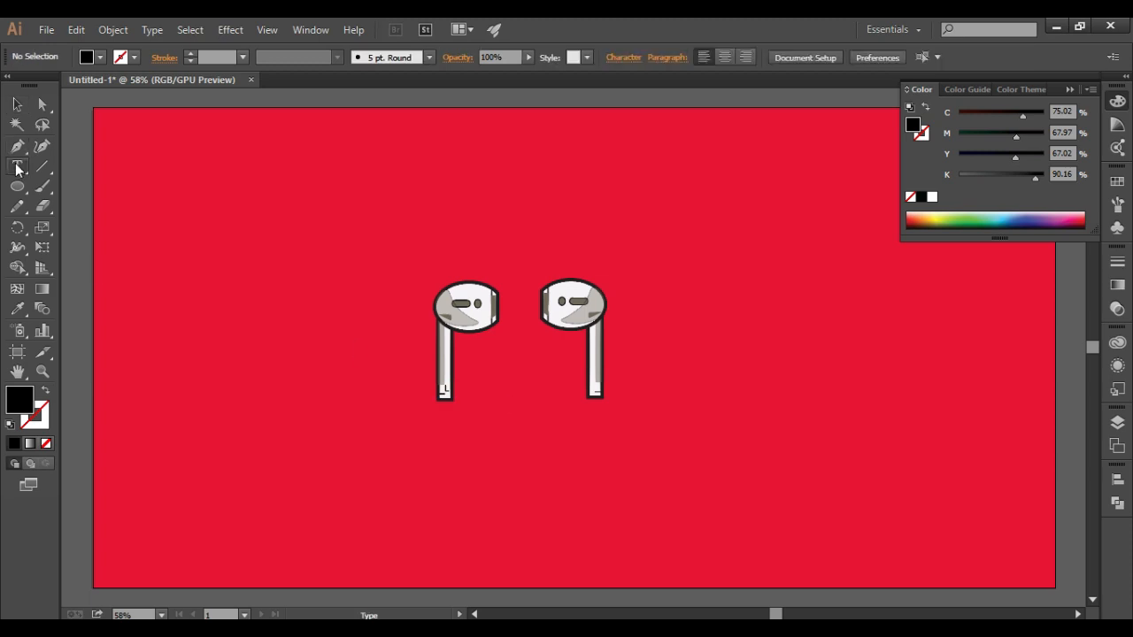
left_click(16, 105)
left_click(266, 456)
left_click_drag(301, 482, 609, 380)
left_click(634, 382)
left_click_drag(447, 394, 444, 386)
Apply a soft dark shadow effect to both earbuds and enlarge the shading shape on the left earbud's head
left_click_drag(396, 232, 658, 387)
left_click(245, 28)
mouse_move(325, 223)
left_click(434, 273)
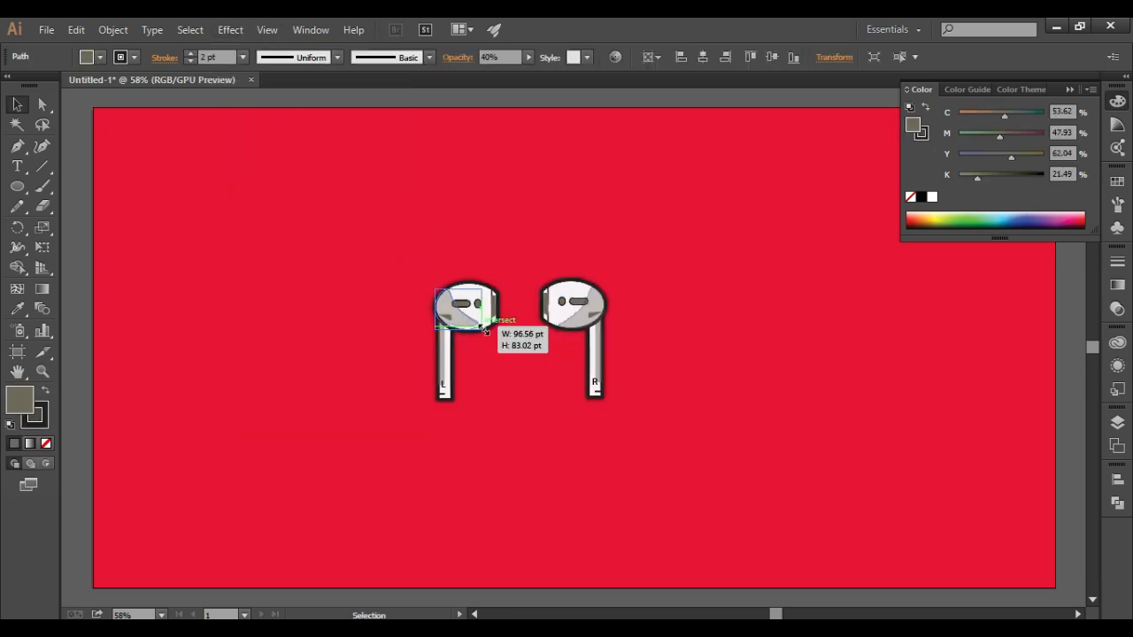
left_click_drag(485, 329, 489, 332)
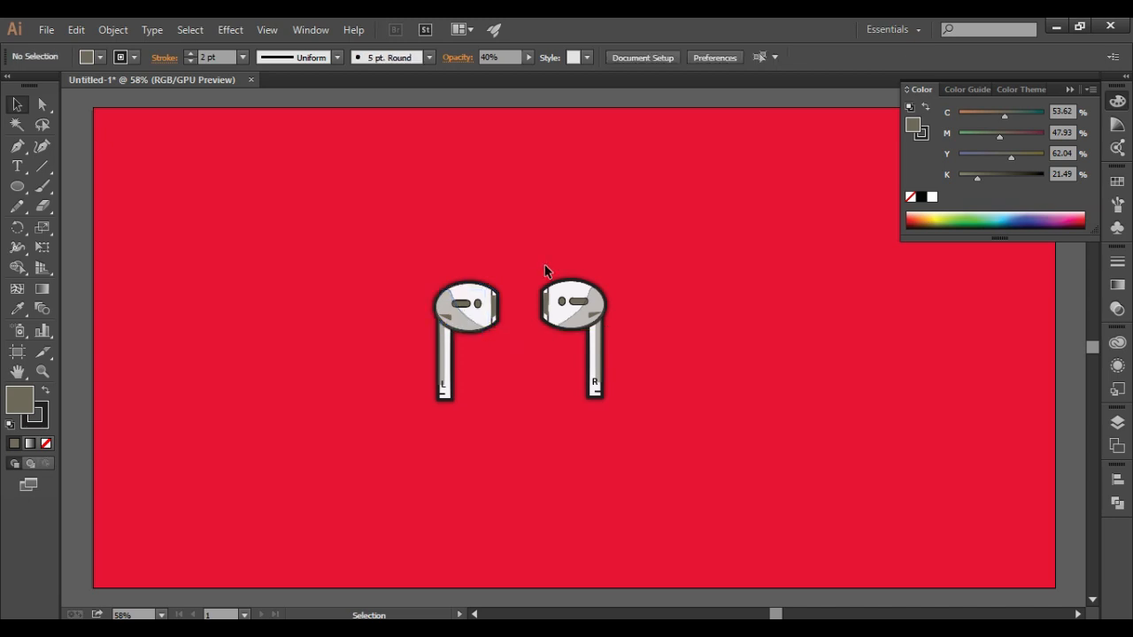
Select both earbuds together and shift them right toward the centre of the red background
key("ctrl+minus")
key("ctrl+minus")
key("ctrl+a")
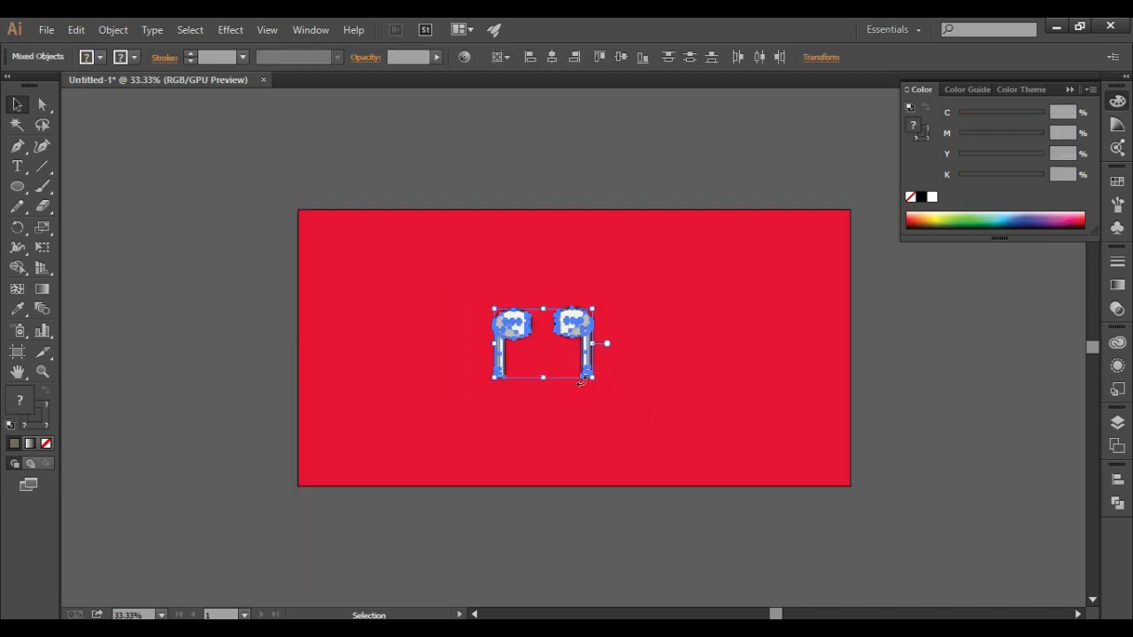
left_click_drag(562, 328, 600, 327)
key("ctrl+h")
key("ctrl+shift+a")
key("ctrl+plus")
key("ctrl+plus")
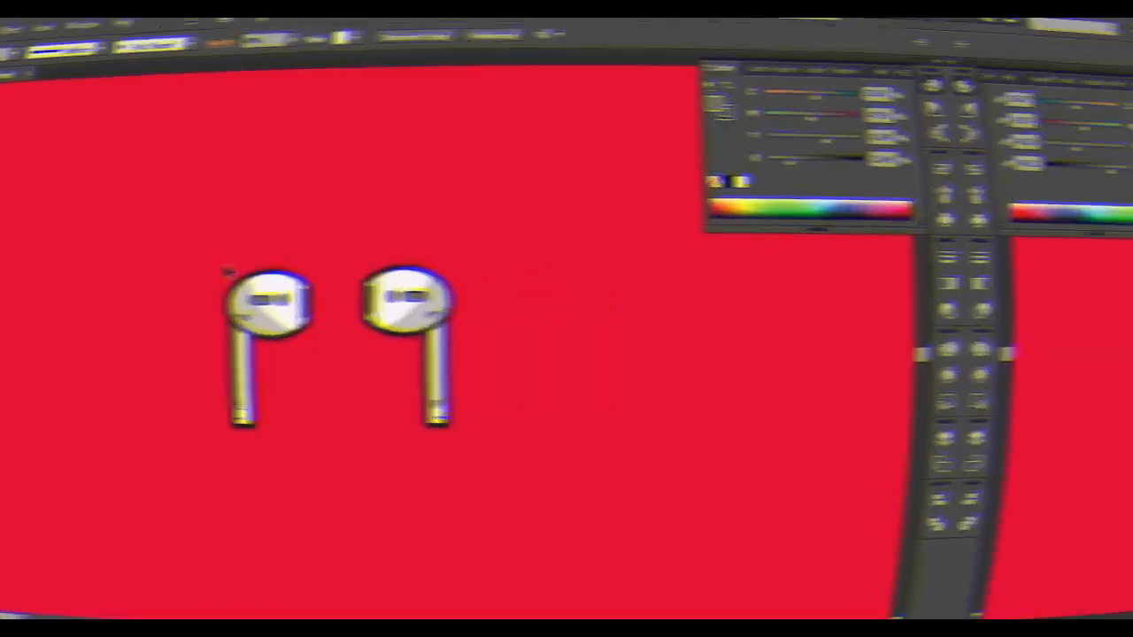